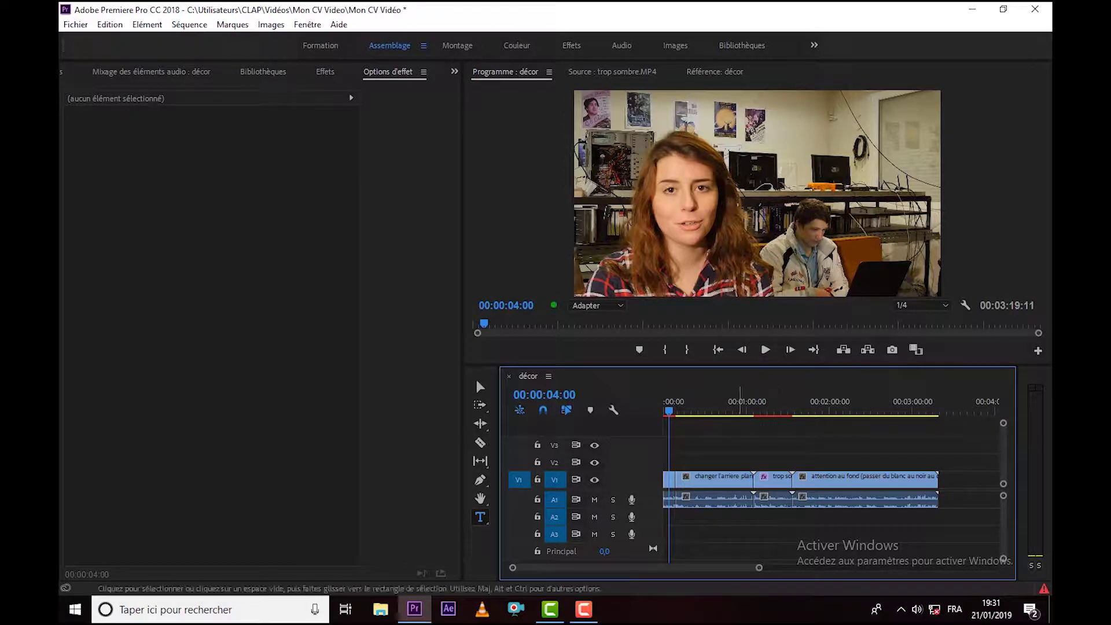
# - Add a text box reading "mon cv video" in the upper right of the frame at 00:00:06:08
pyautogui.click(759, 568)
pyautogui.moveTo(759, 568); pyautogui.dragTo(644, 568)
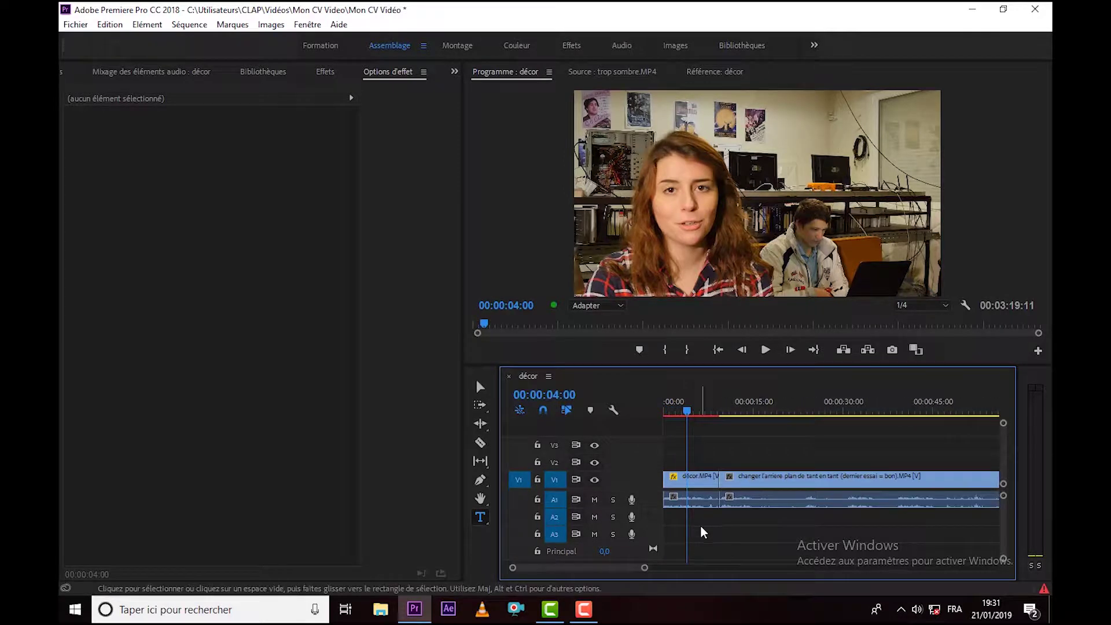
pyautogui.click(705, 409)
pyautogui.moveTo(705, 410); pyautogui.dragTo(700, 409)
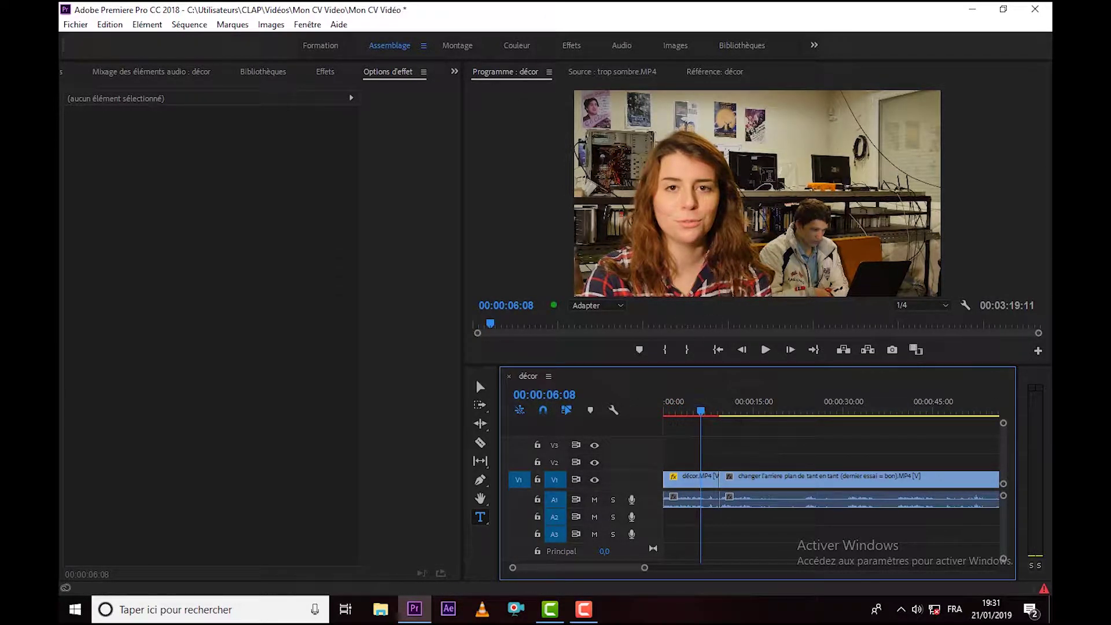
pyautogui.click(481, 518)
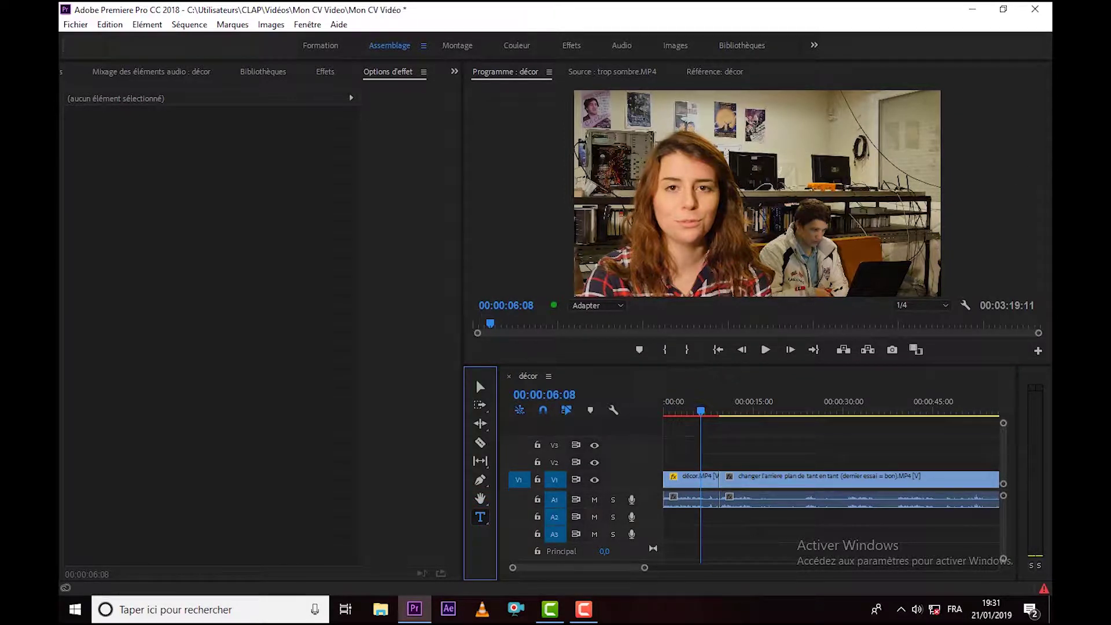
pyautogui.click(749, 121)
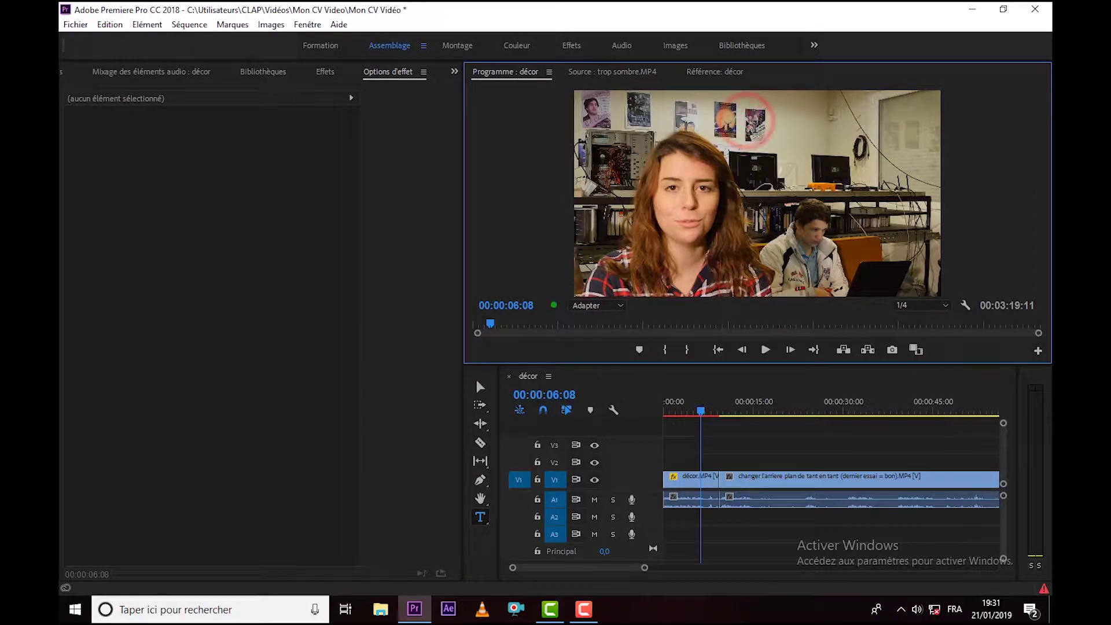
pyautogui.moveTo(746, 120); pyautogui.dragTo(928, 171)
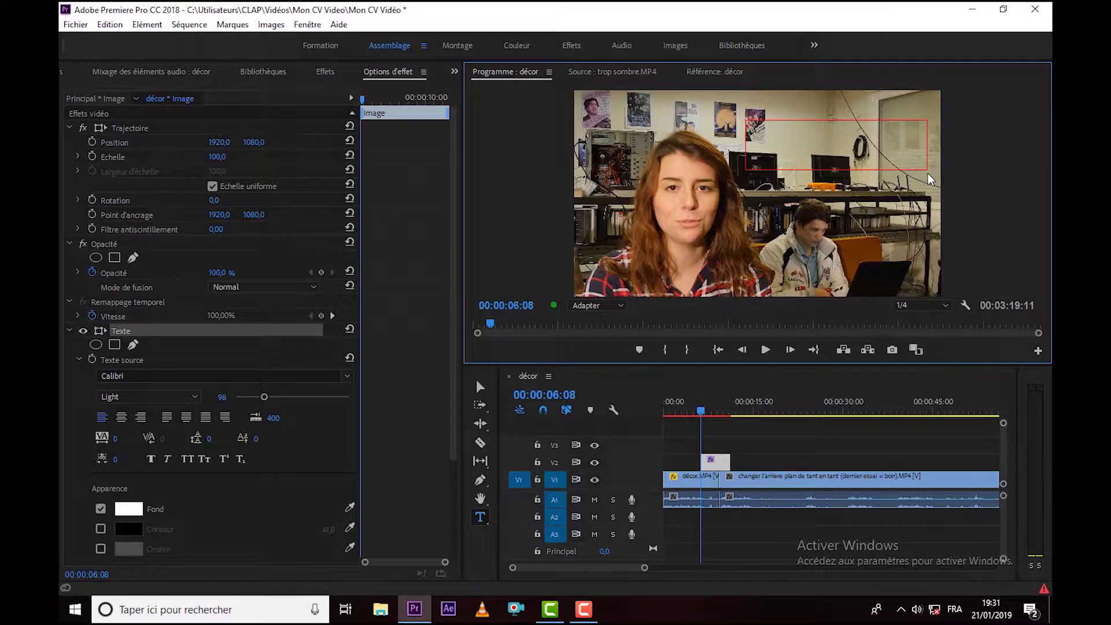
pyautogui.write('mon cv video')
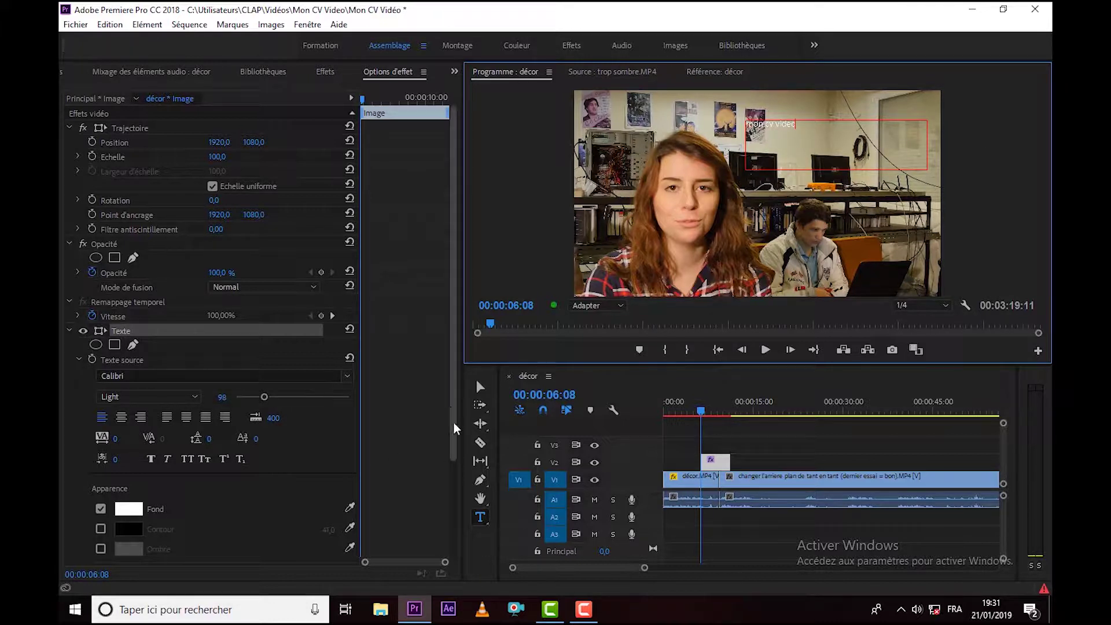
pyautogui.click(479, 386)
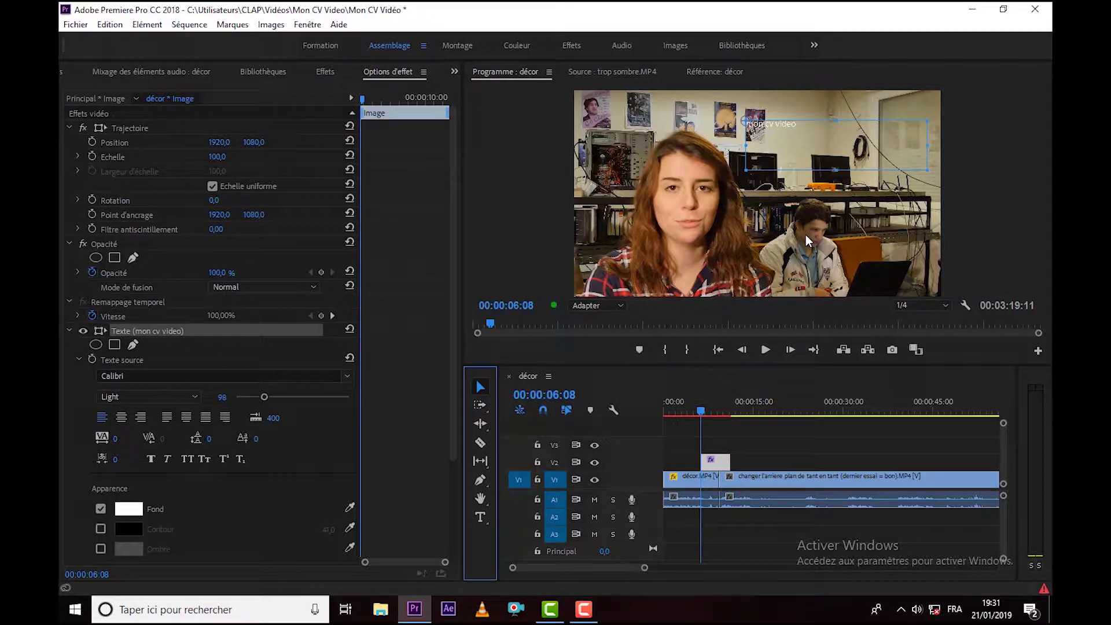
# - Set the font of the "mon cv video" title to Bebas Neue Regular
pyautogui.click(785, 454)
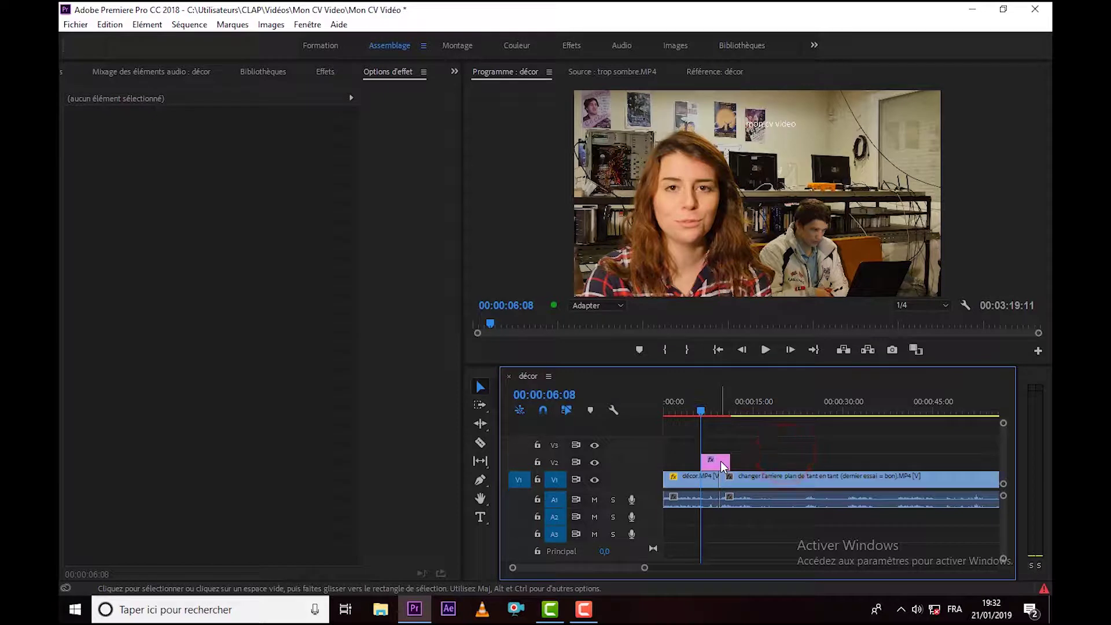
pyautogui.click(720, 460)
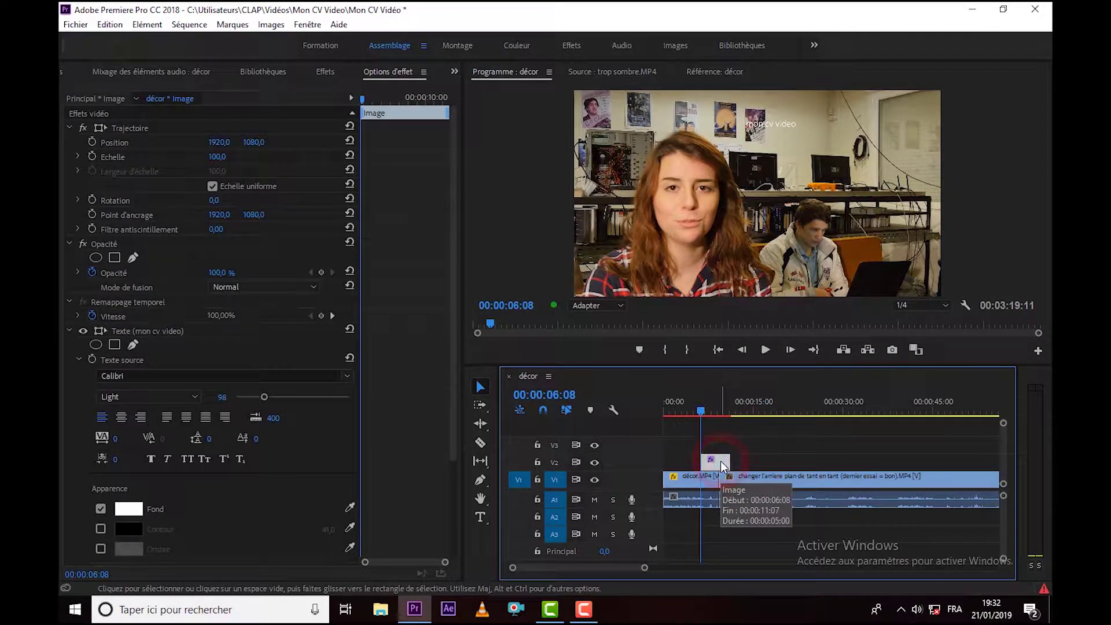
pyautogui.moveTo(644, 567); pyautogui.dragTo(615, 568)
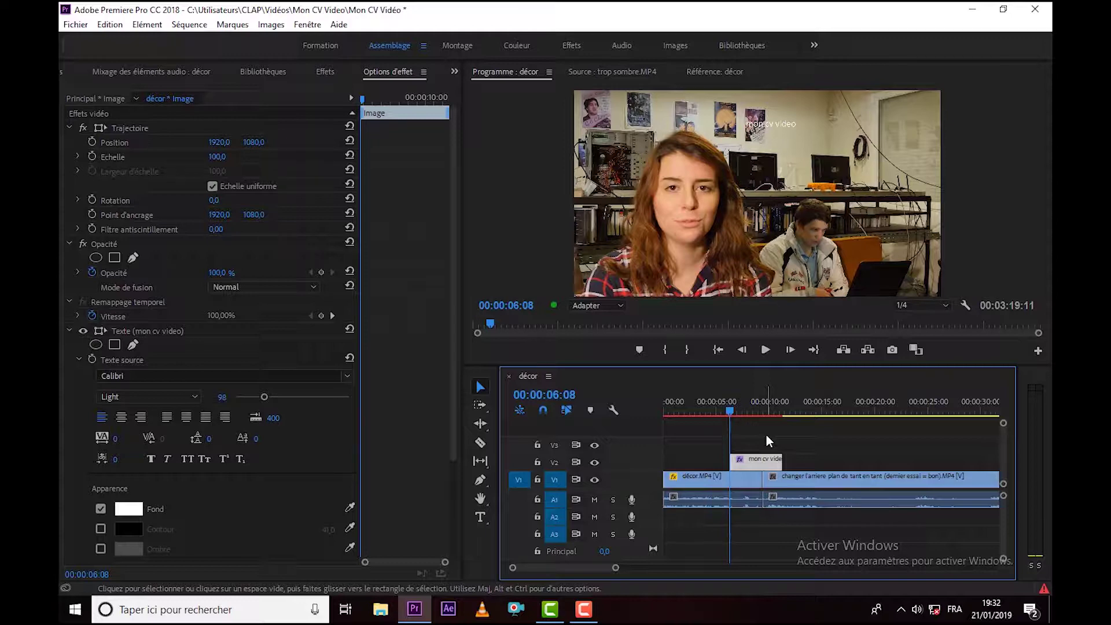
pyautogui.click(761, 459)
pyautogui.click(760, 467)
pyautogui.click(393, 71)
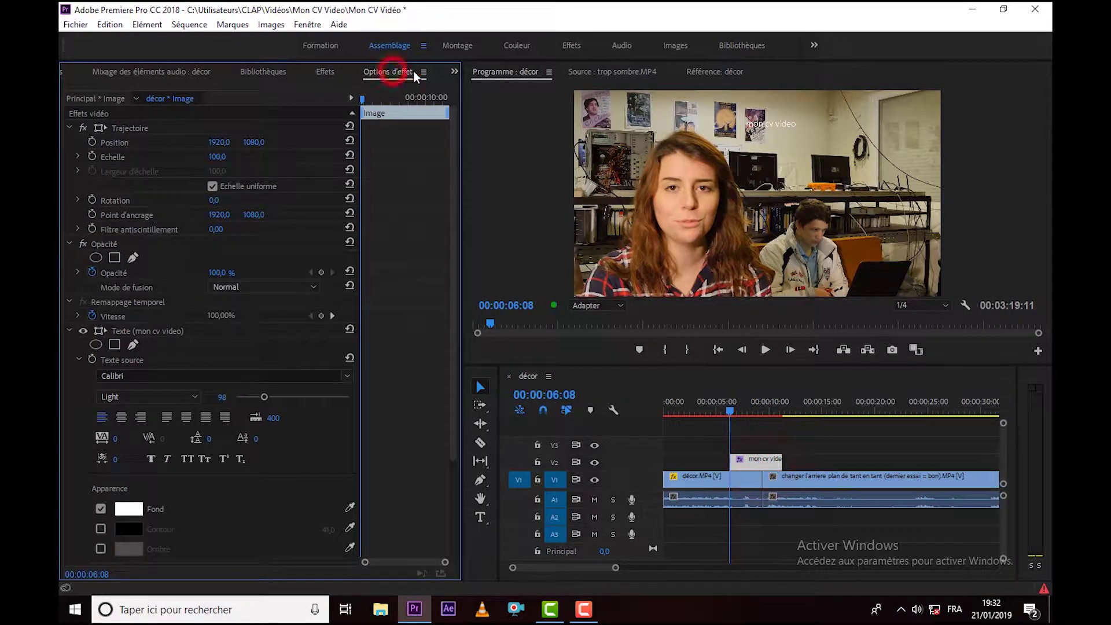
pyautogui.click(454, 71)
pyautogui.click(454, 71)
pyautogui.click(122, 376)
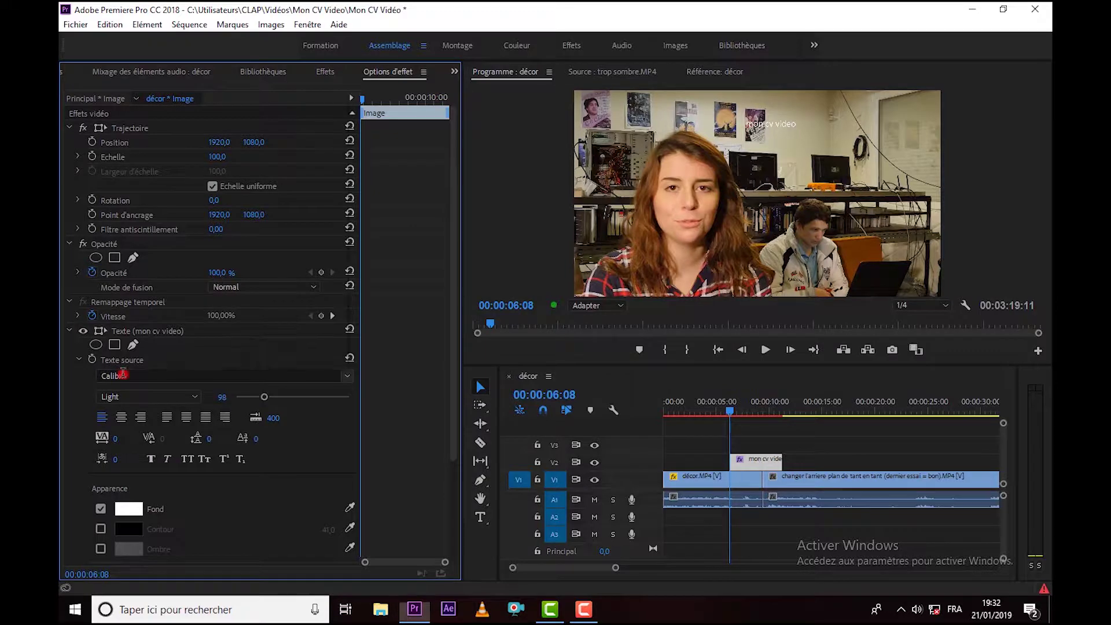
pyautogui.write('bebas n')
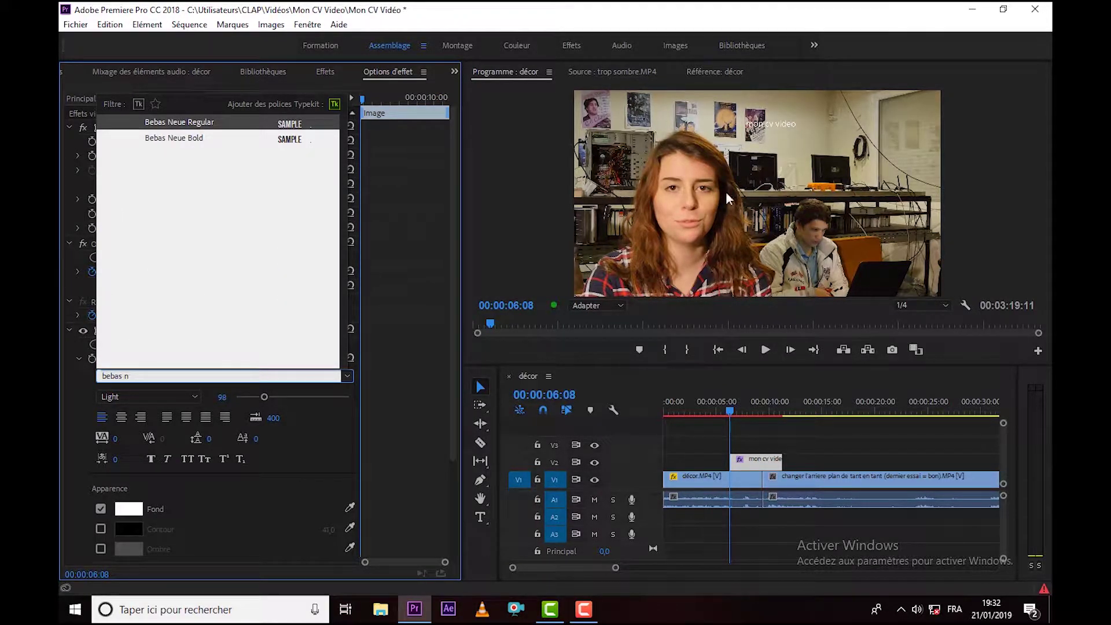
pyautogui.click(297, 122)
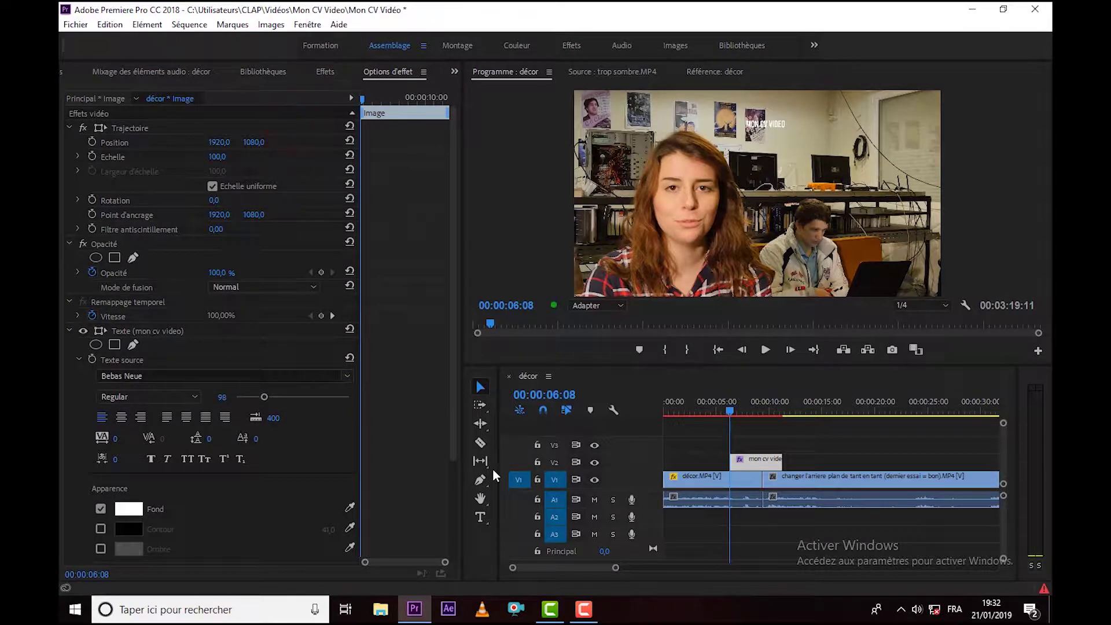
# - Enlarge the title text to size 327 and shift it slightly right and down in the frame
pyautogui.moveTo(262, 396); pyautogui.dragTo(328, 397)
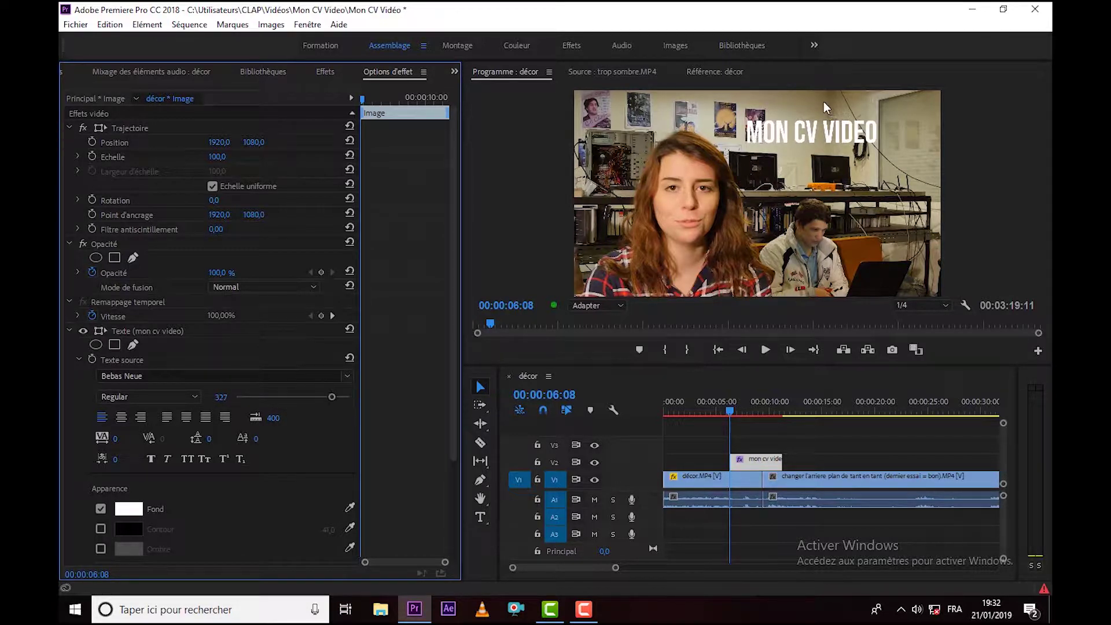
pyautogui.click(844, 130)
pyautogui.moveTo(856, 134); pyautogui.dragTo(858, 135)
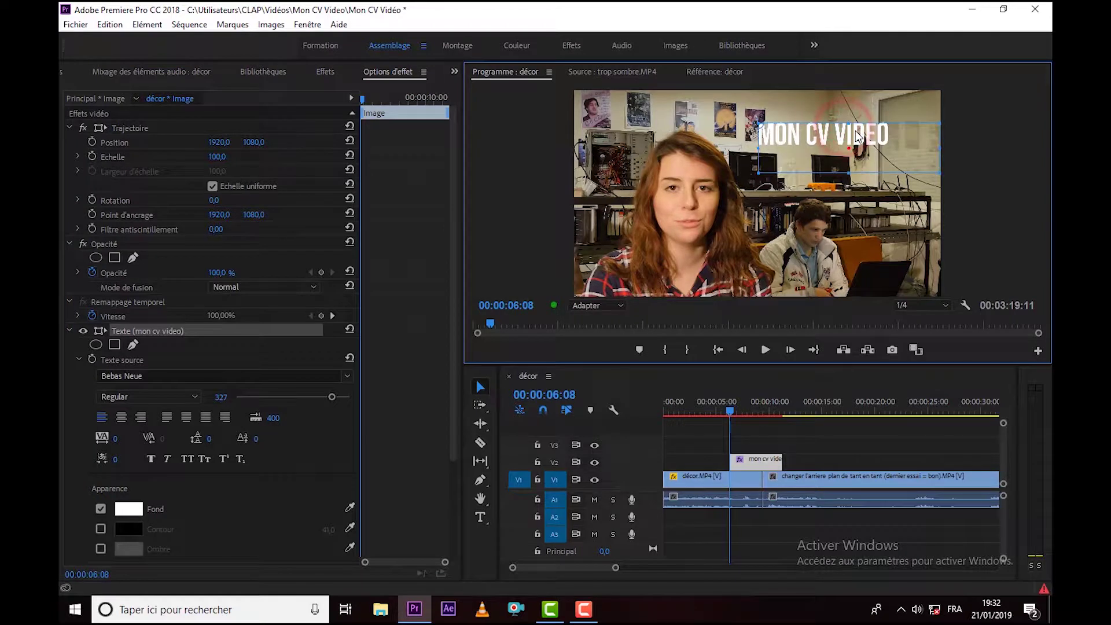
# - Enable a black outline (Contour) on the title text and set its width to 27
pyautogui.click(105, 528)
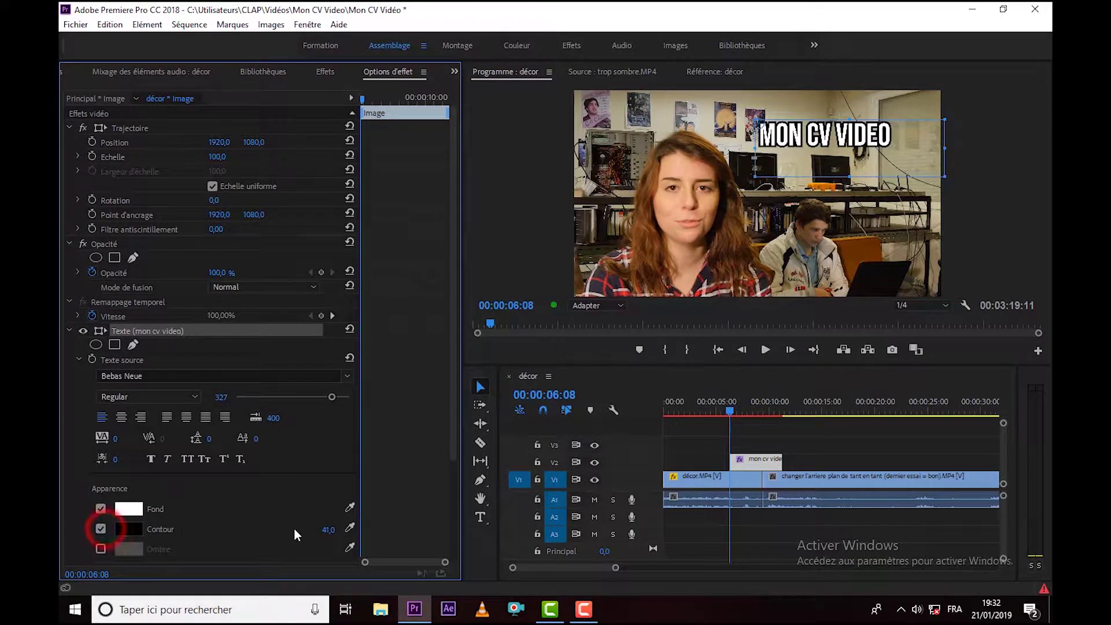
pyautogui.moveTo(336, 531); pyautogui.dragTo(312, 529)
pyautogui.click(329, 527)
pyautogui.write('1')
pyautogui.press('Return')
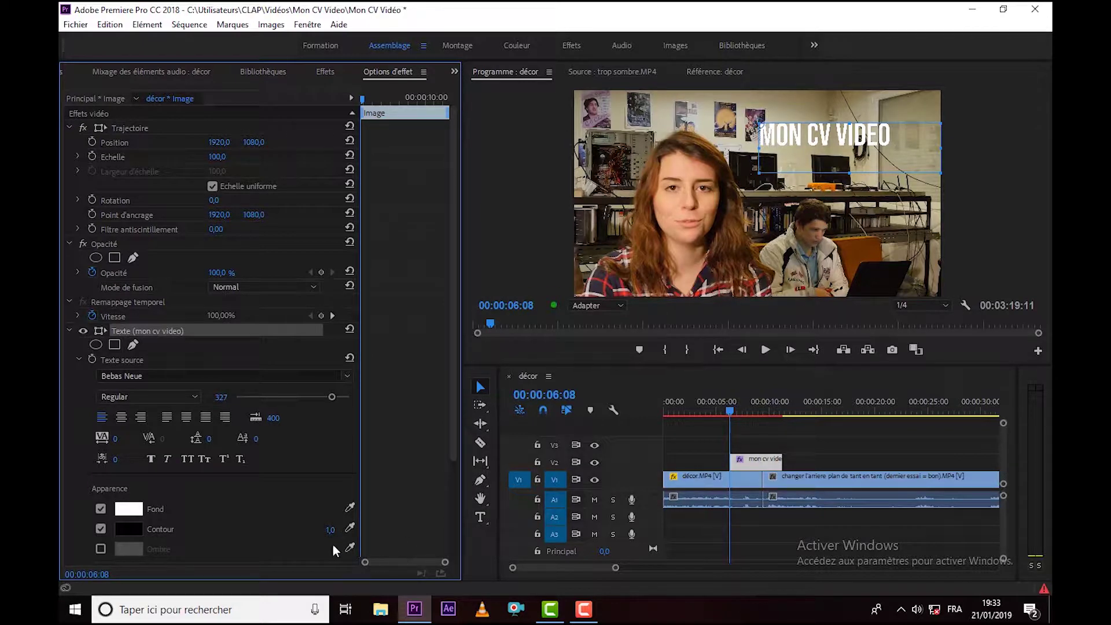
pyautogui.moveTo(329, 531); pyautogui.dragTo(337, 531)
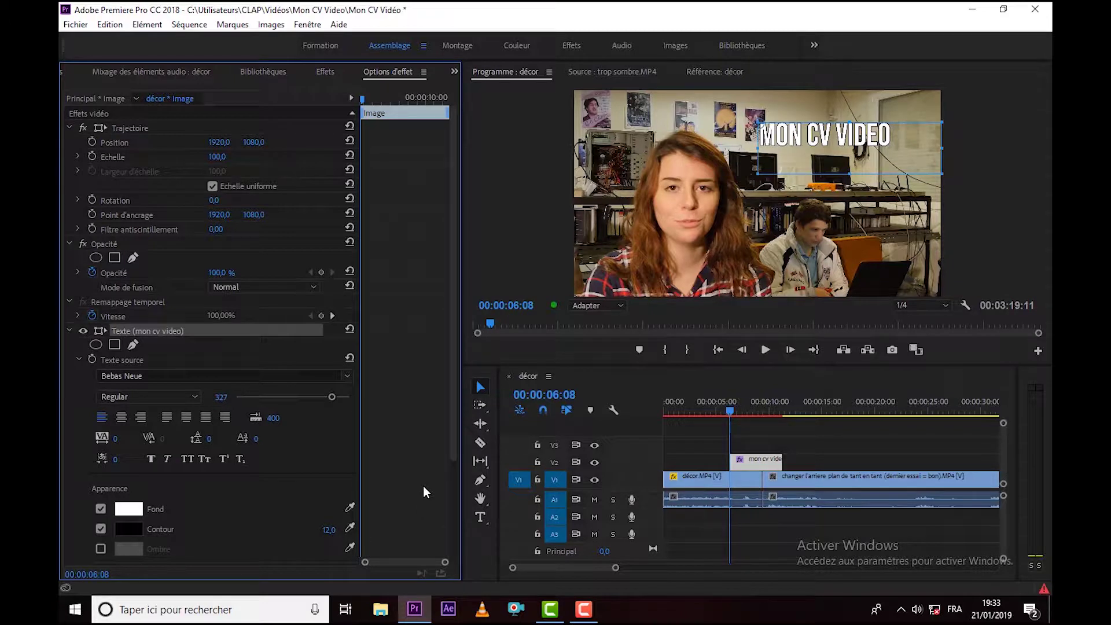
pyautogui.moveTo(328, 529); pyautogui.dragTo(338, 530)
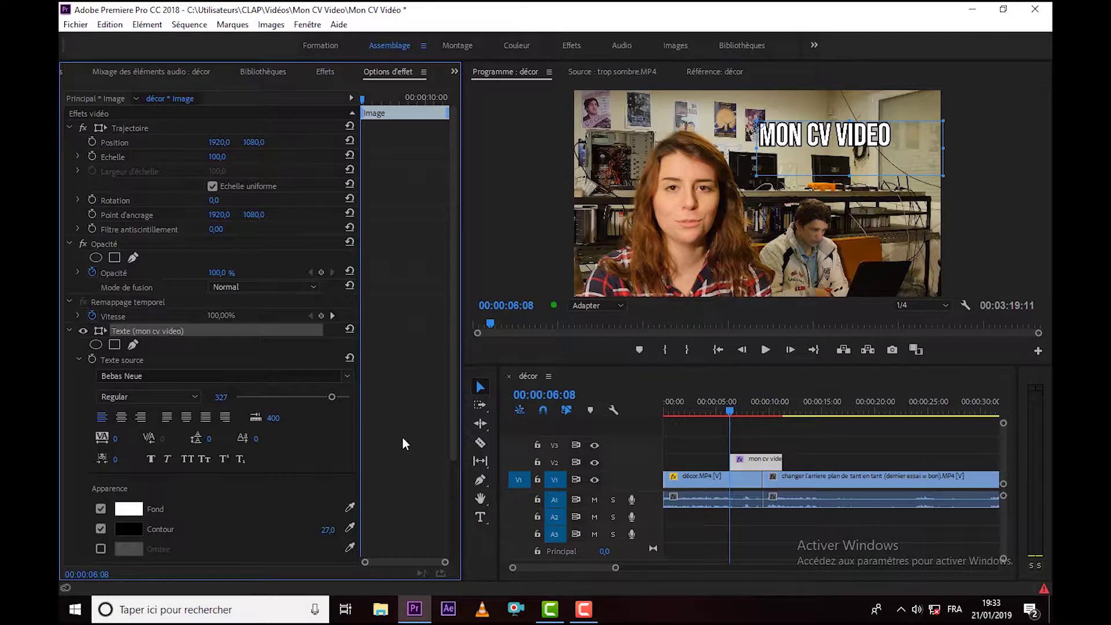
# - Move the title graphic right and up in the frame to a position of about 2017, 1008
pyautogui.scroll(-1, 407, 442)
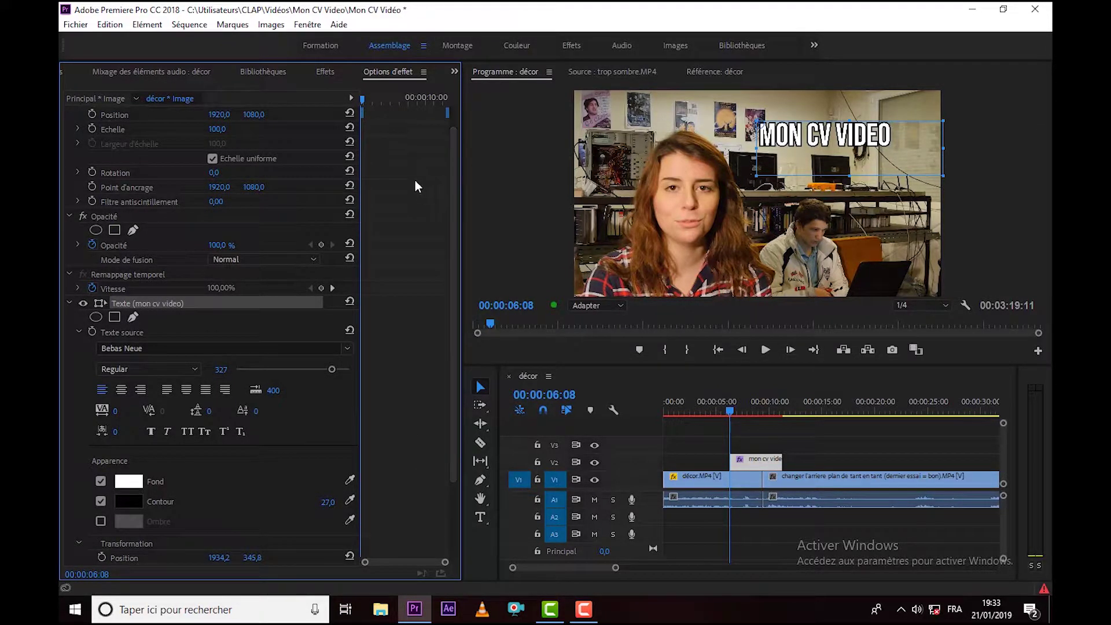
pyautogui.scroll(1, 418, 186)
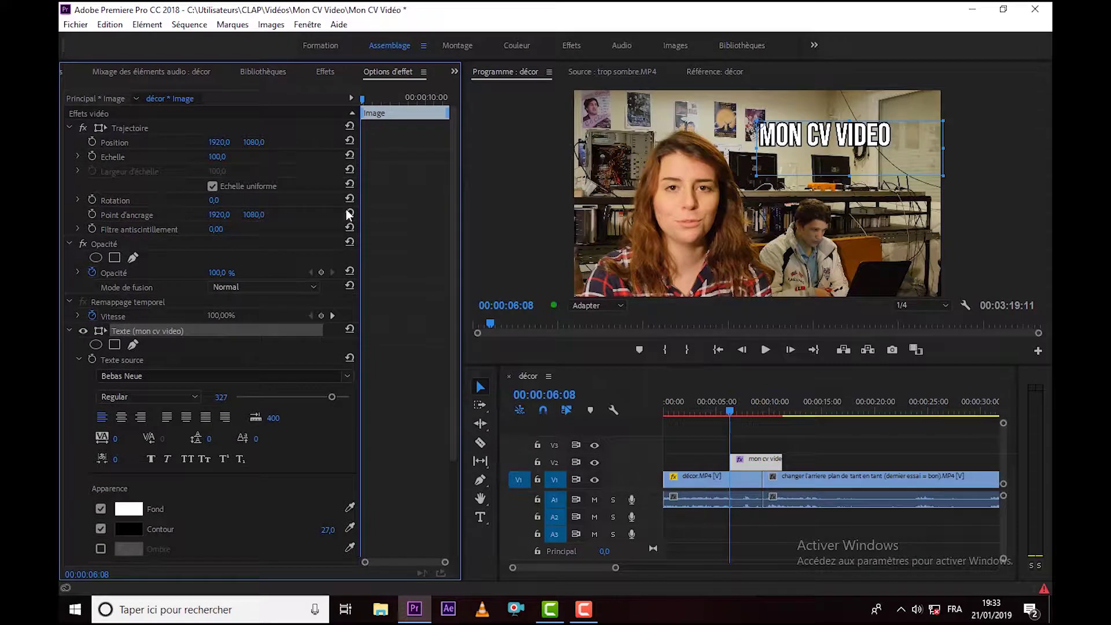
pyautogui.click(137, 142)
pyautogui.click(220, 142)
pyautogui.moveTo(222, 142); pyautogui.dragTo(252, 143)
pyautogui.moveTo(880, 143)
pyautogui.mouseDown()
pyautogui.moveTo(852, 181)
pyautogui.moveTo(851, 129)
pyautogui.moveTo(839, 137)
pyautogui.moveTo(871, 120)
pyautogui.moveTo(883, 137)
pyautogui.mouseUp()
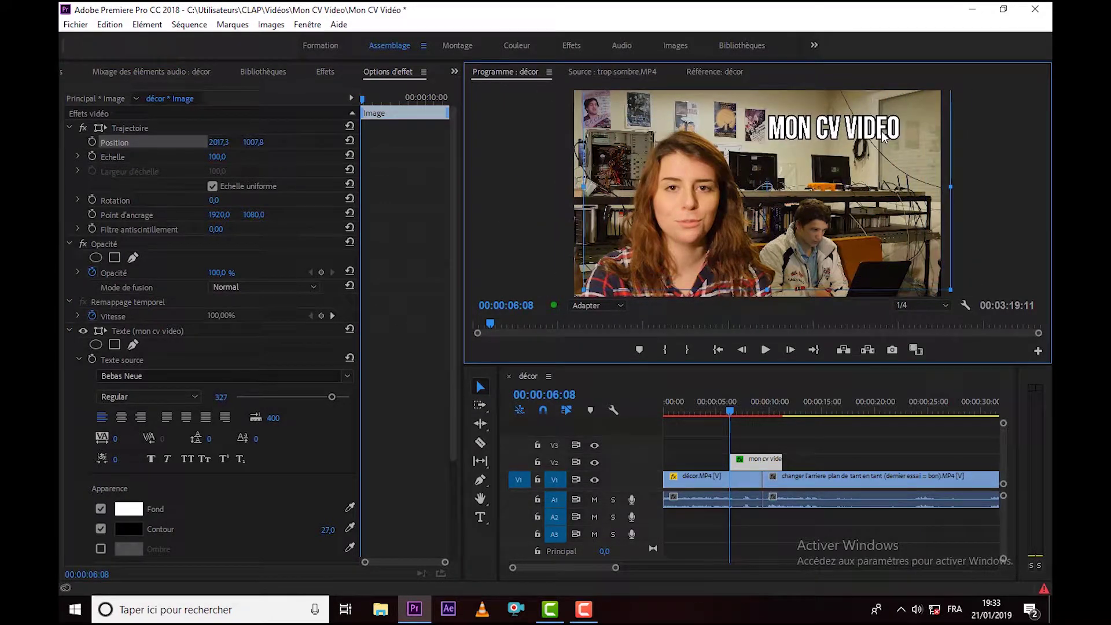
# - Apply the Masquage par couleur effect twice to the green-screen clip "attention au fond", with the playhead at 00:01:41:18
pyautogui.click(818, 449)
pyautogui.moveTo(618, 571); pyautogui.dragTo(698, 568)
pyautogui.click(942, 408)
pyautogui.moveTo(697, 568); pyautogui.dragTo(755, 558)
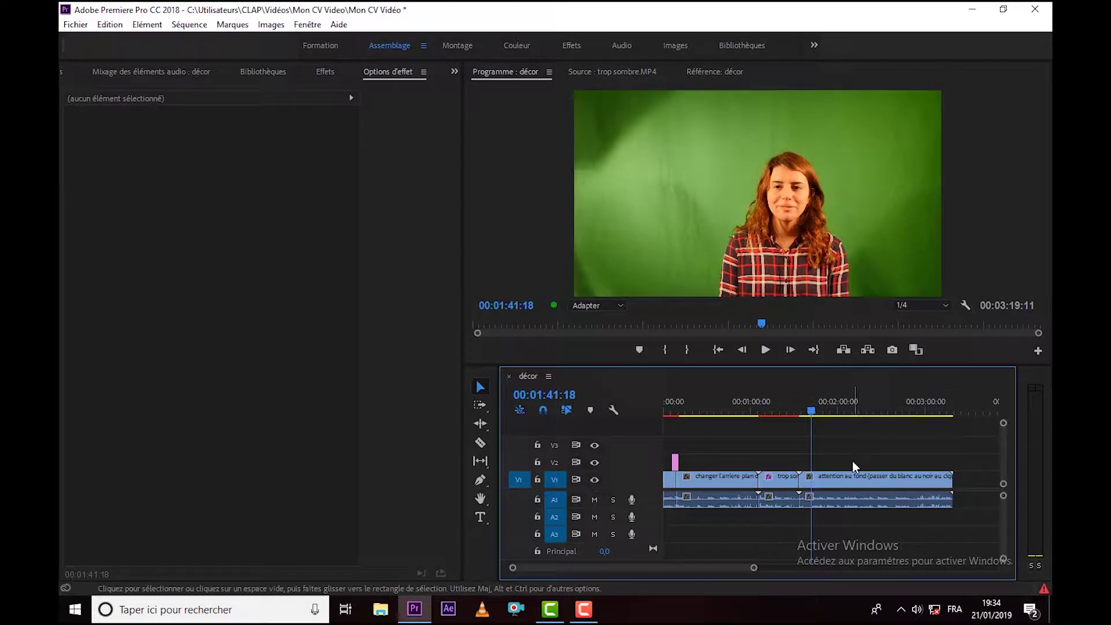
pyautogui.click(845, 474)
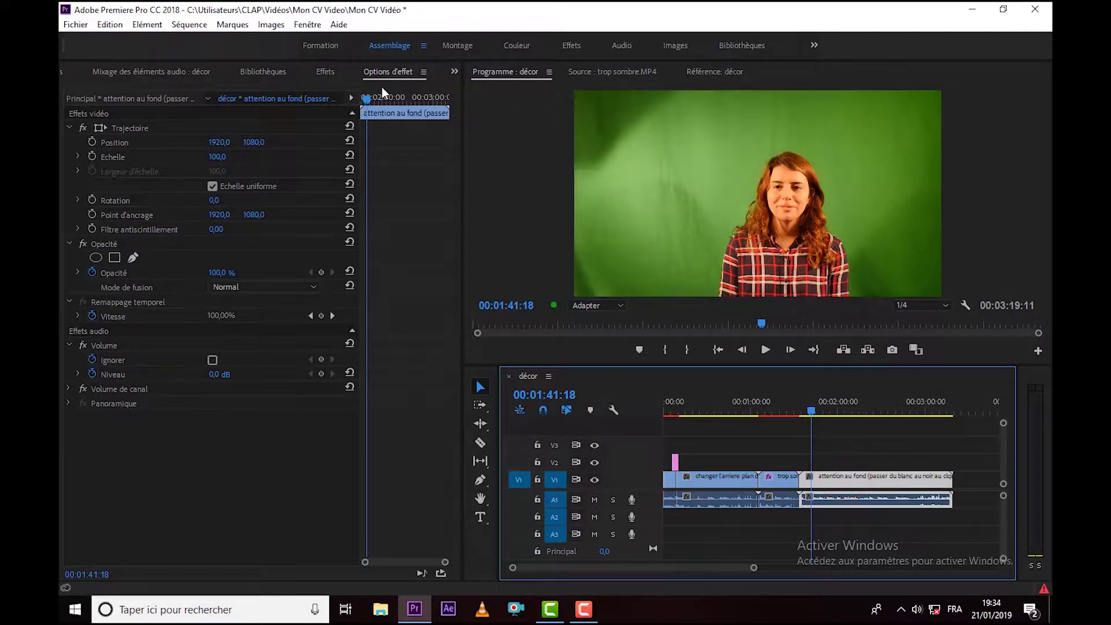
pyautogui.click(325, 71)
pyautogui.click(161, 88)
pyautogui.doubleClick(132, 91)
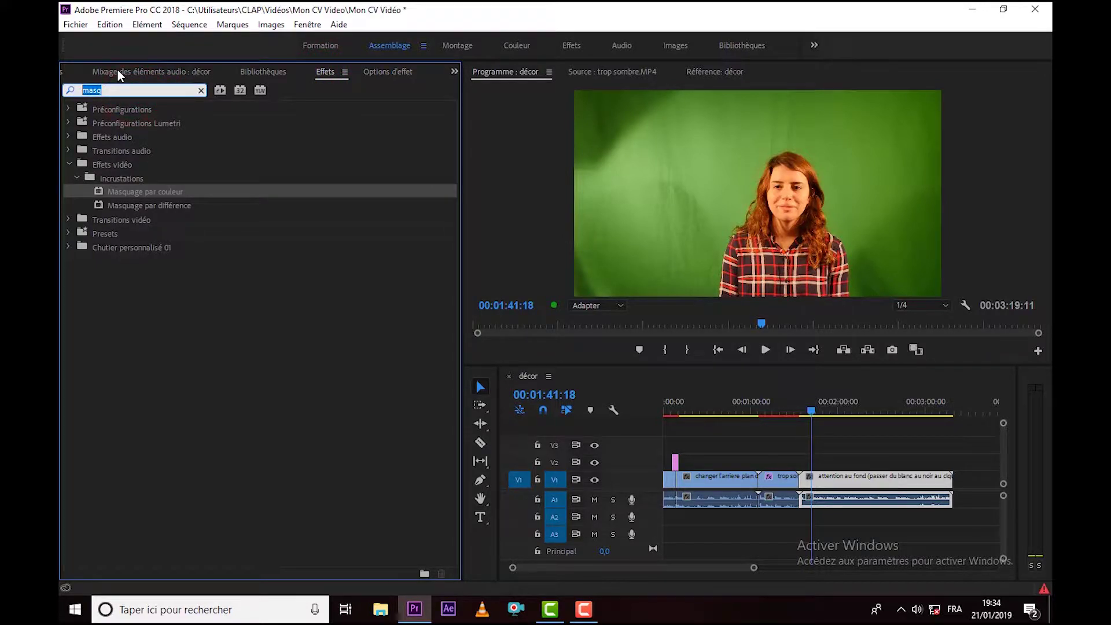
pyautogui.click(139, 92)
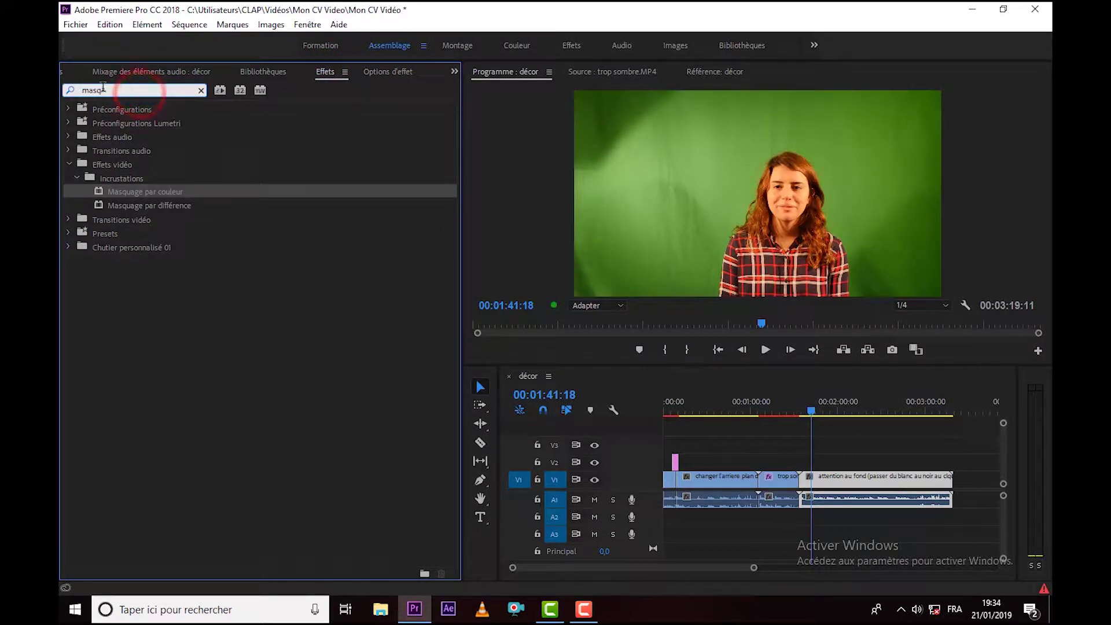
pyautogui.moveTo(104, 198); pyautogui.dragTo(888, 485)
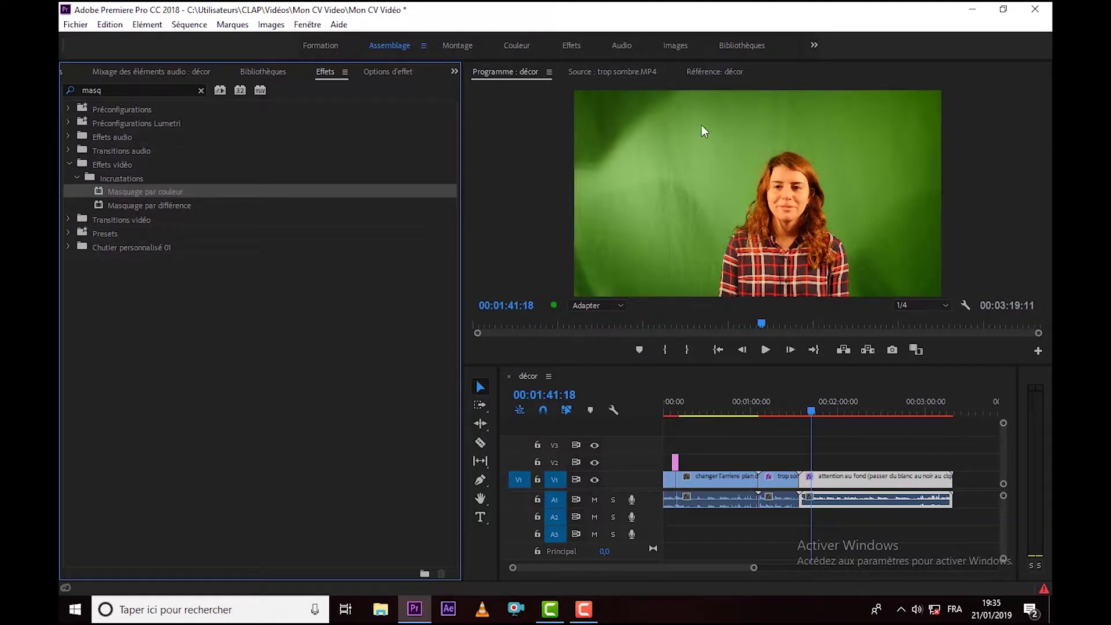
pyautogui.moveTo(148, 193); pyautogui.dragTo(874, 480)
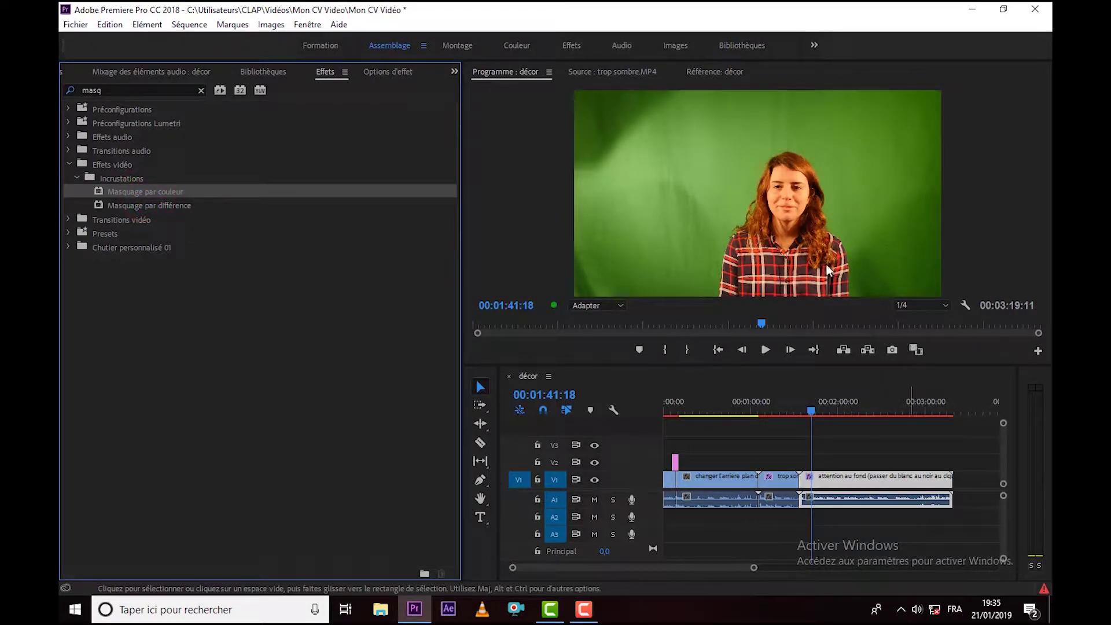
# - Sample the light green background as the first Masquage par couleur's key colour and the dark green corner as the second's
pyautogui.click(387, 71)
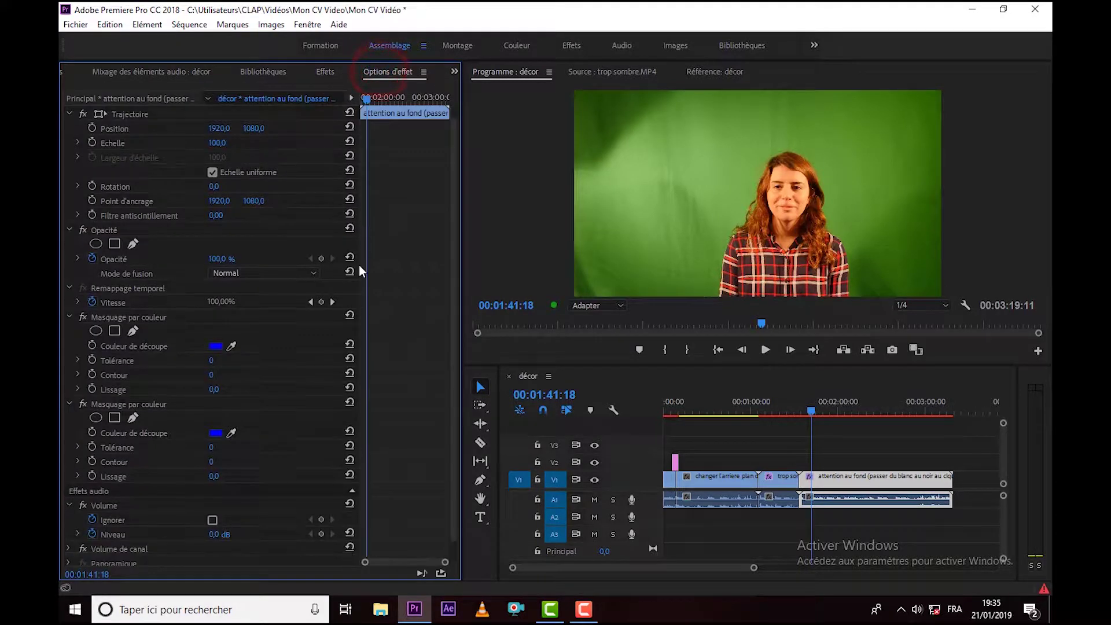
pyautogui.scroll(-1, 276, 325)
pyautogui.click(141, 300)
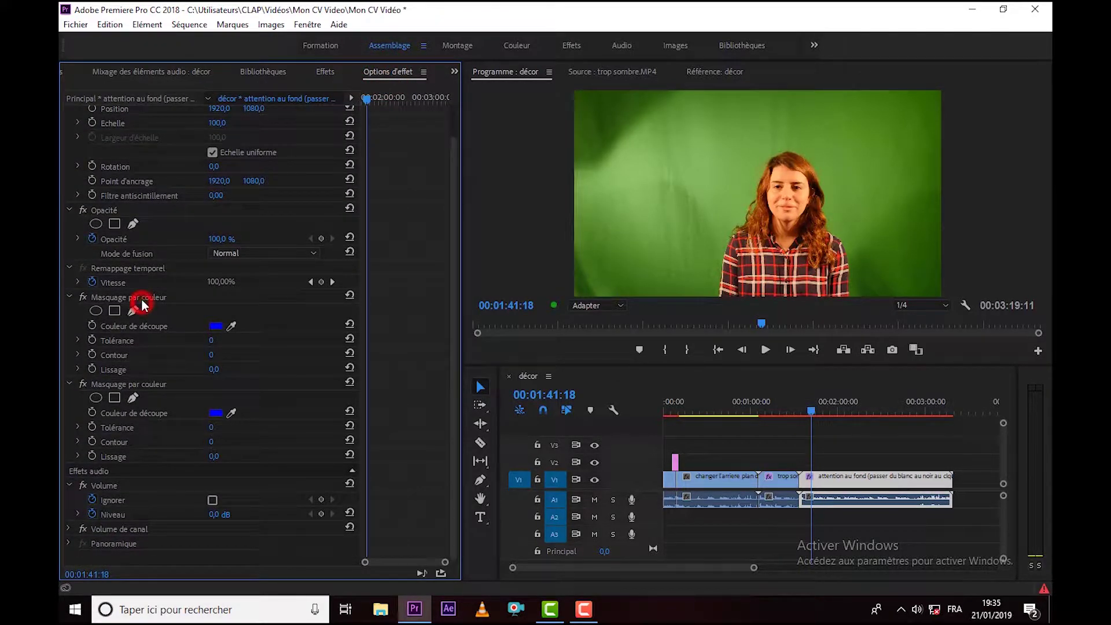
pyautogui.click(157, 390)
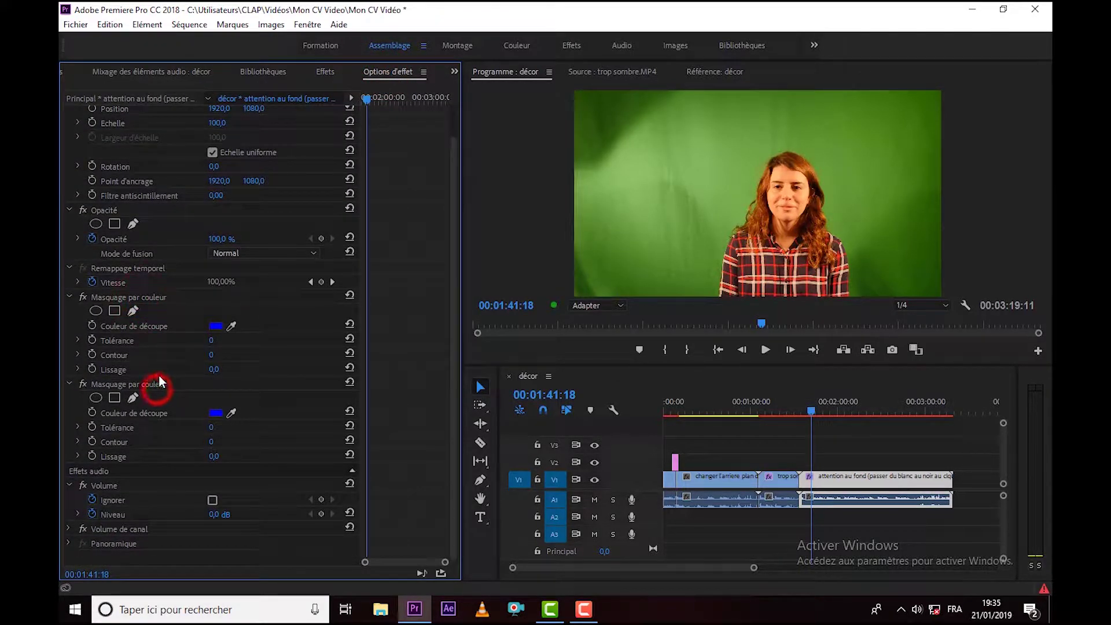
pyautogui.click(154, 298)
pyautogui.click(231, 326)
pyautogui.moveTo(232, 326); pyautogui.dragTo(734, 152)
pyautogui.click(733, 151)
pyautogui.moveTo(231, 412); pyautogui.dragTo(627, 109)
pyautogui.click(627, 108)
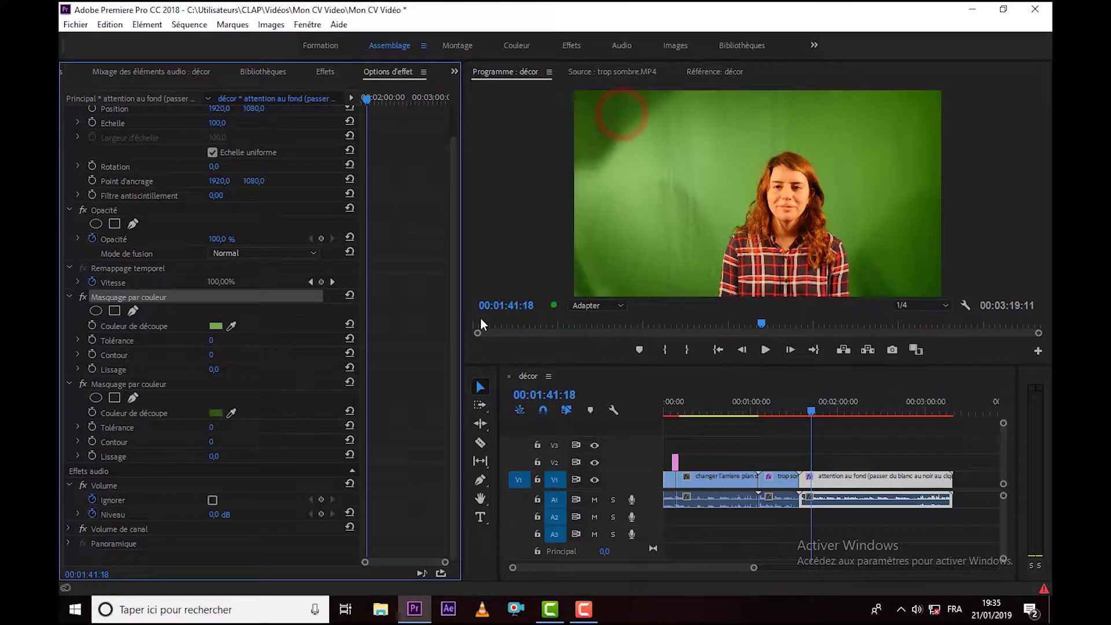
# - Set the first Masquage par couleur effect's Tolérance to 85
pyautogui.click(122, 342)
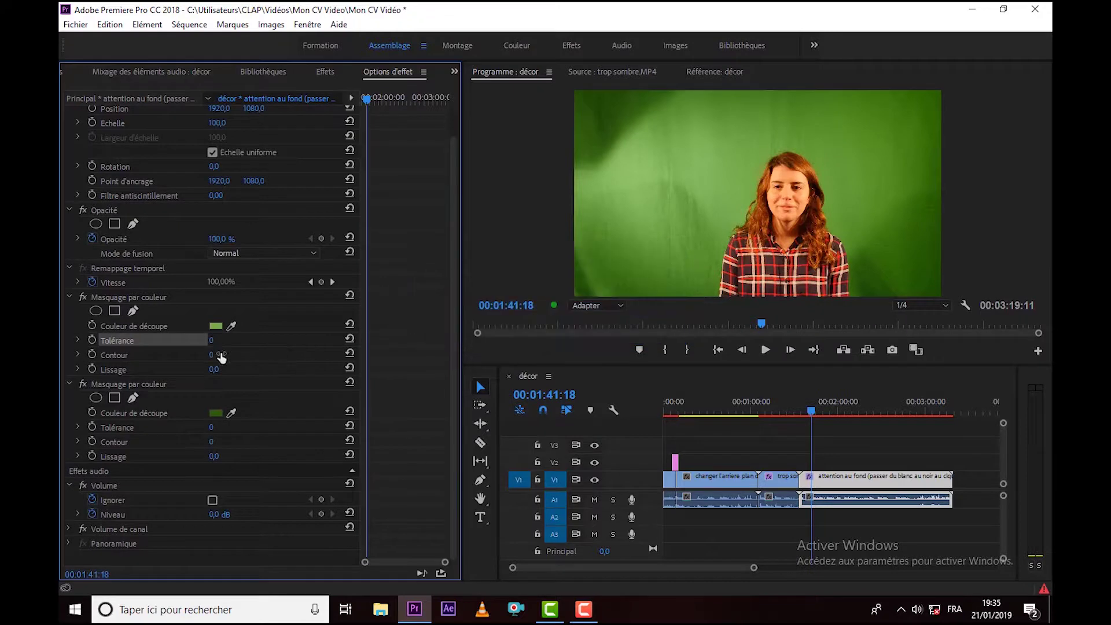
pyautogui.moveTo(216, 346); pyautogui.dragTo(238, 346)
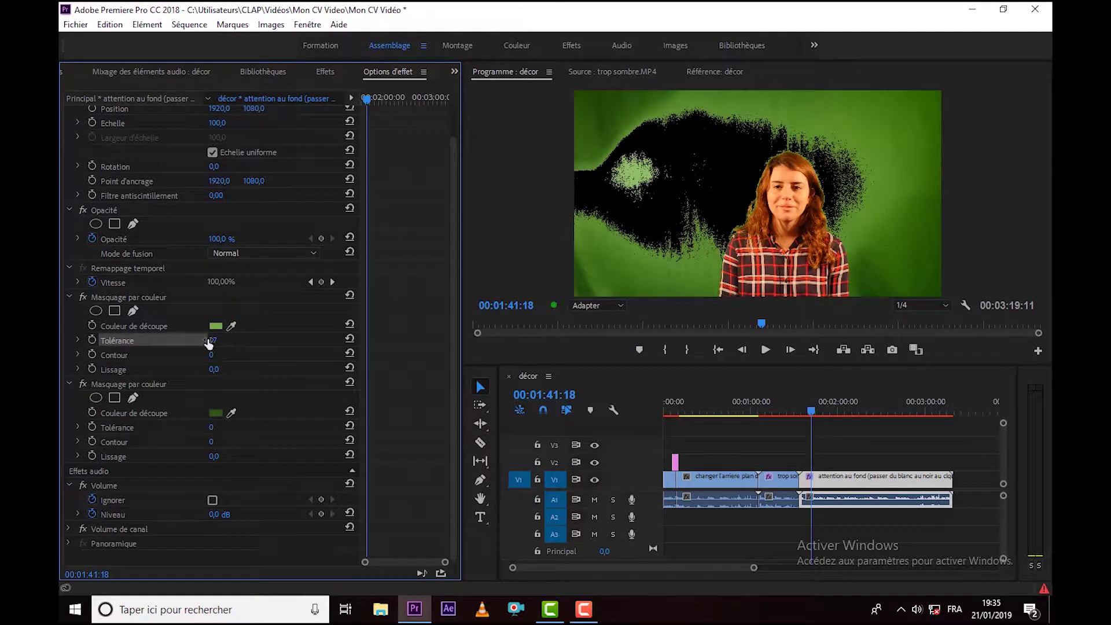
pyautogui.moveTo(208, 341)
pyautogui.mouseDown()
pyautogui.moveTo(236, 342)
pyautogui.moveTo(225, 340)
pyautogui.mouseUp()
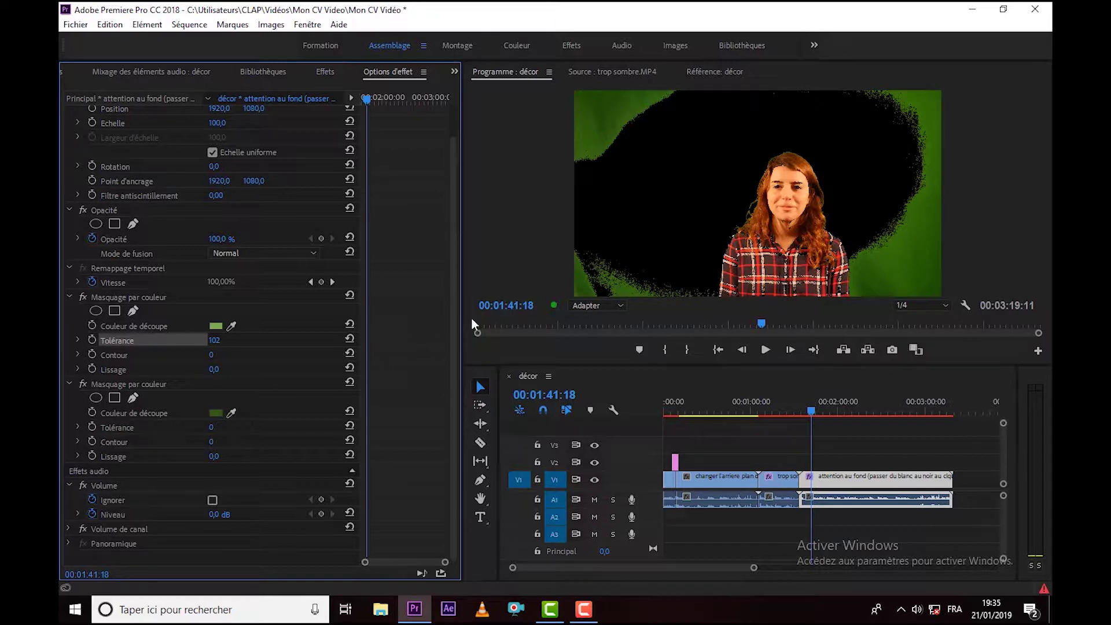
pyautogui.moveTo(213, 341); pyautogui.dragTo(214, 342)
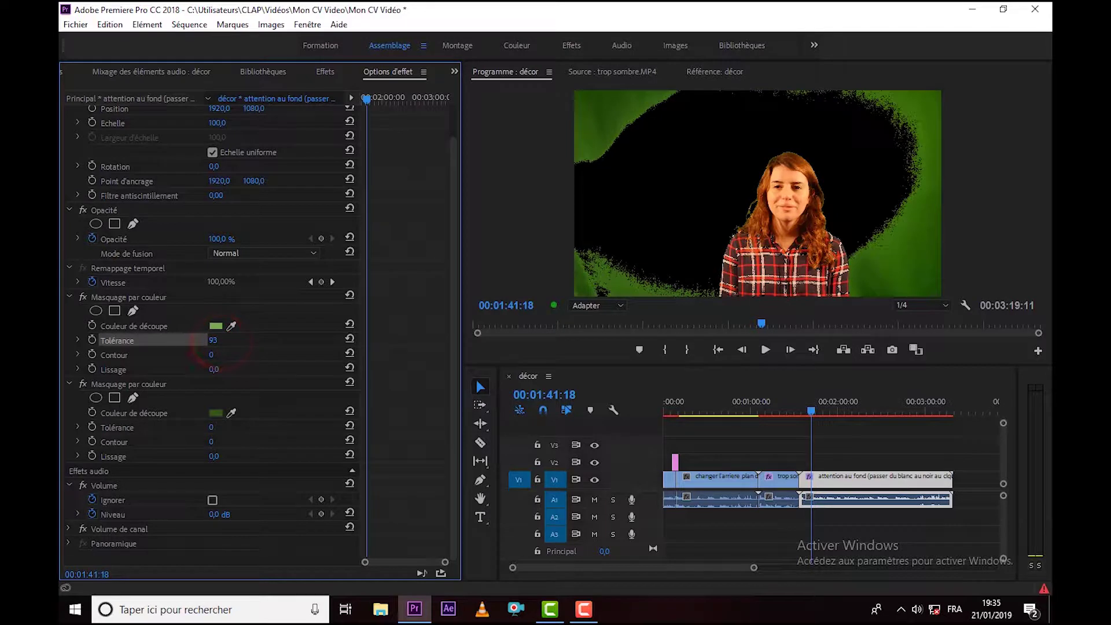
pyautogui.click(216, 340)
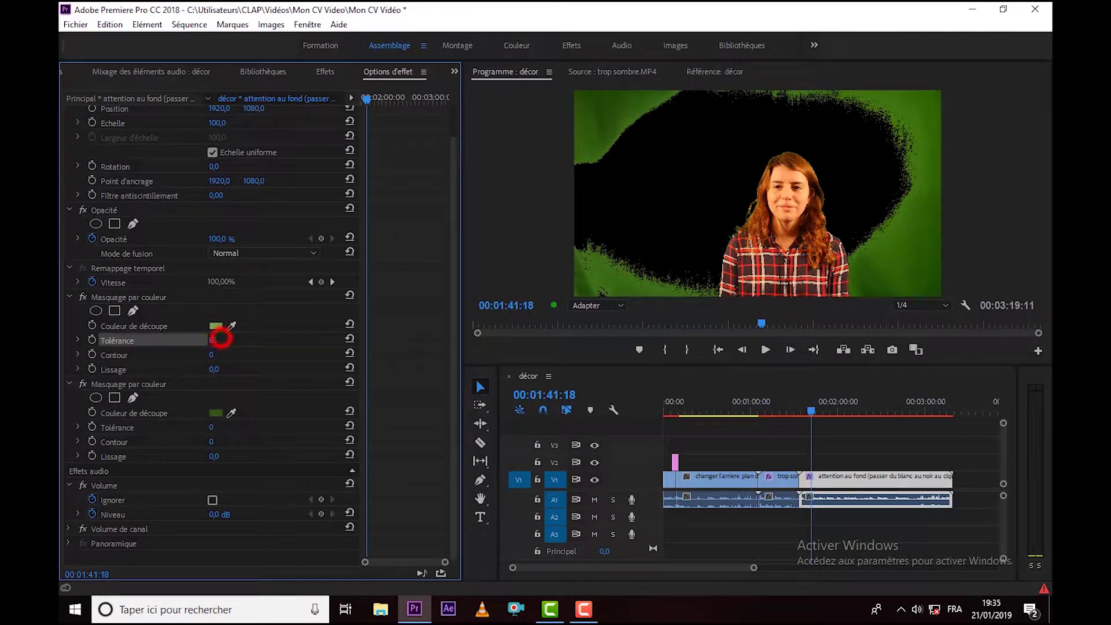
pyautogui.click(249, 437)
# - Set the second Masquage par couleur effect's Tolérance to 47
pyautogui.click(212, 426)
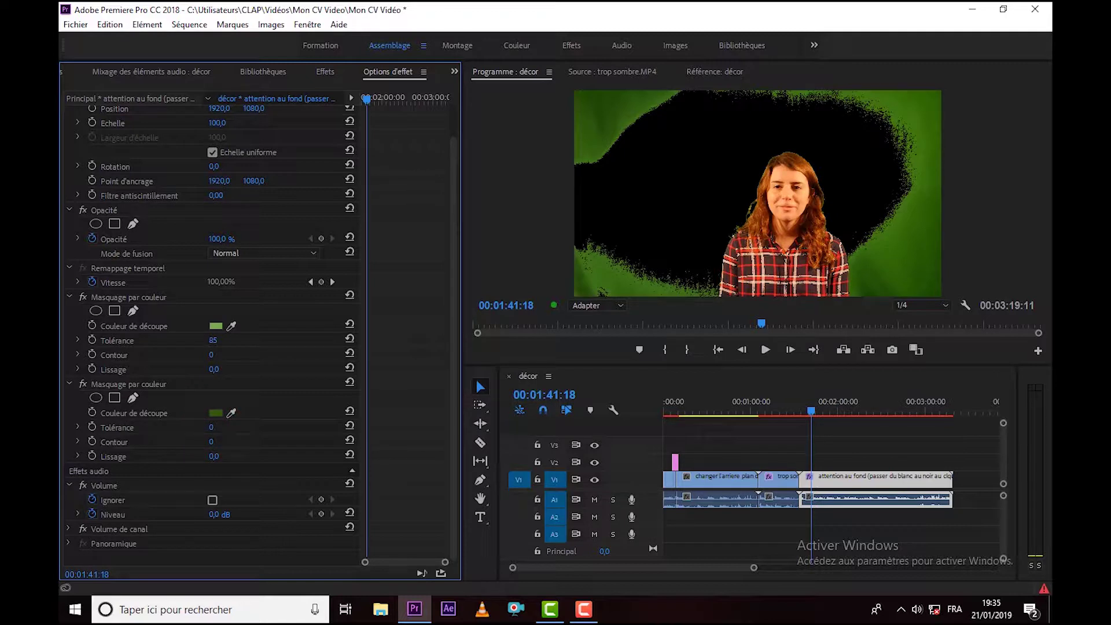
pyautogui.moveTo(212, 427)
pyautogui.mouseDown()
pyautogui.moveTo(228, 429)
pyautogui.moveTo(216, 428)
pyautogui.mouseUp()
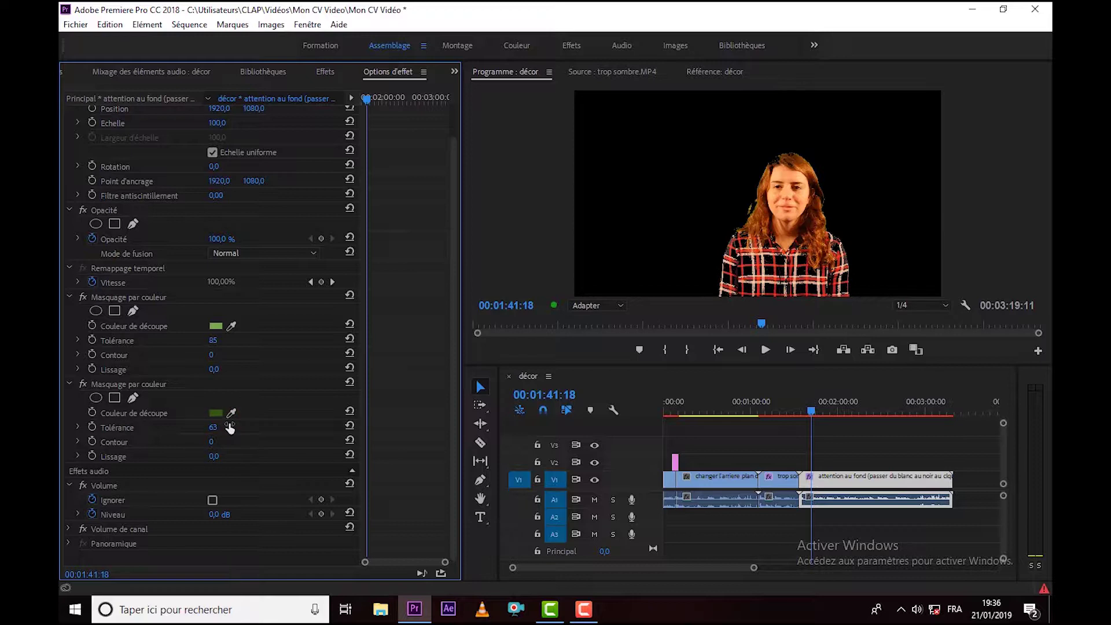
pyautogui.moveTo(229, 427); pyautogui.dragTo(226, 428)
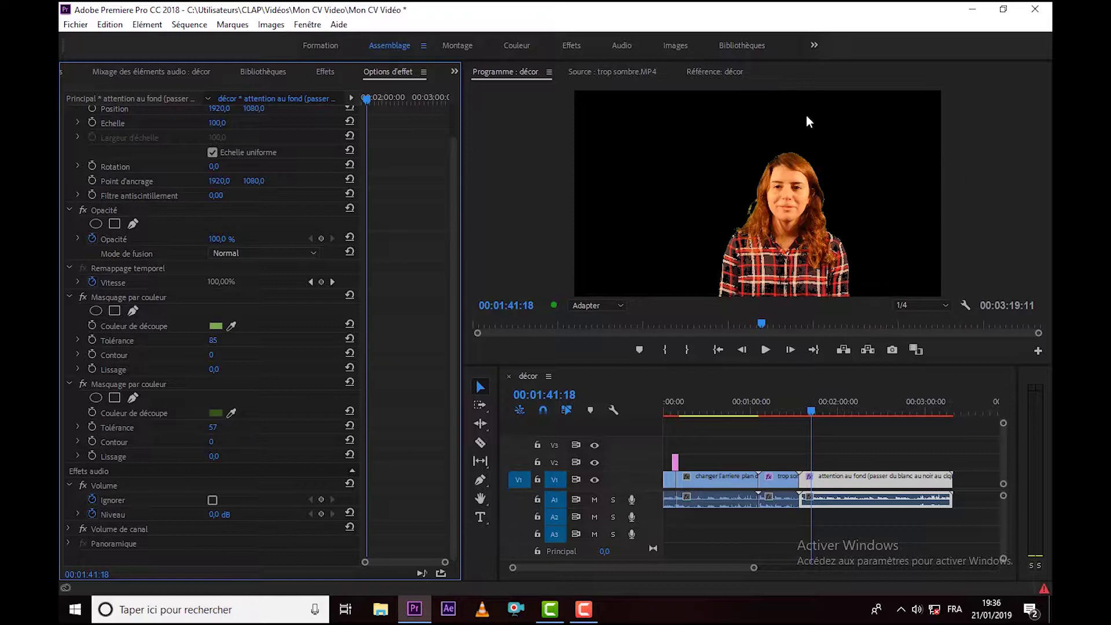
pyautogui.click(210, 430)
pyautogui.click(258, 439)
pyautogui.click(214, 432)
pyautogui.click(217, 431)
pyautogui.write('47')
pyautogui.press('Return')
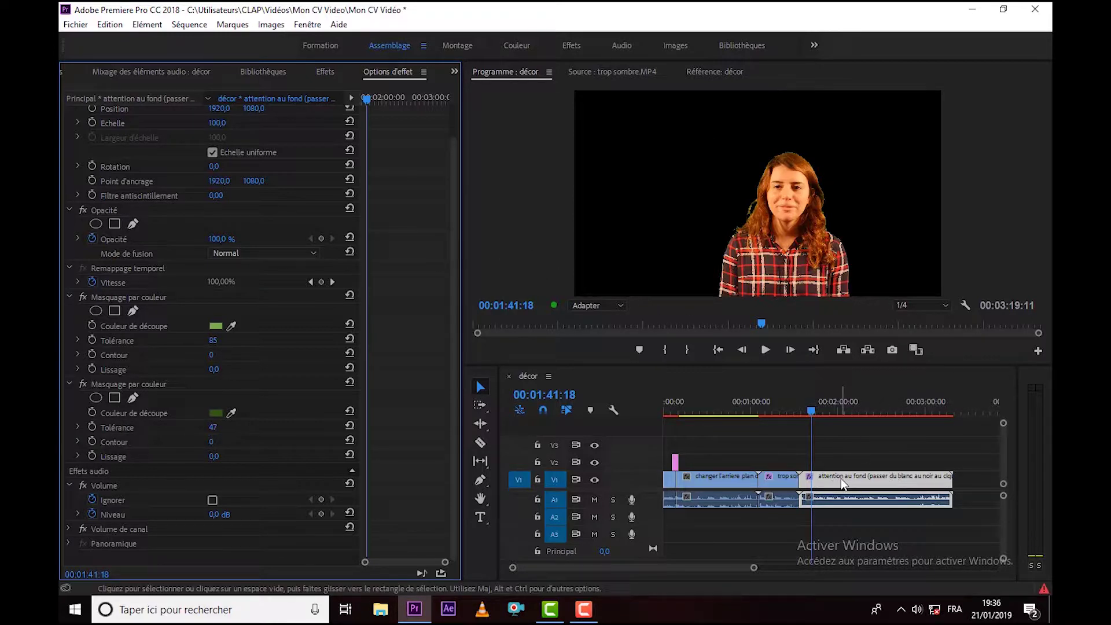
# - Move the "attention au fond" clip up to V2 and place the heart-hands sunset image beneath it on V1, spanning the clip's length
pyautogui.moveTo(841, 477); pyautogui.dragTo(841, 460)
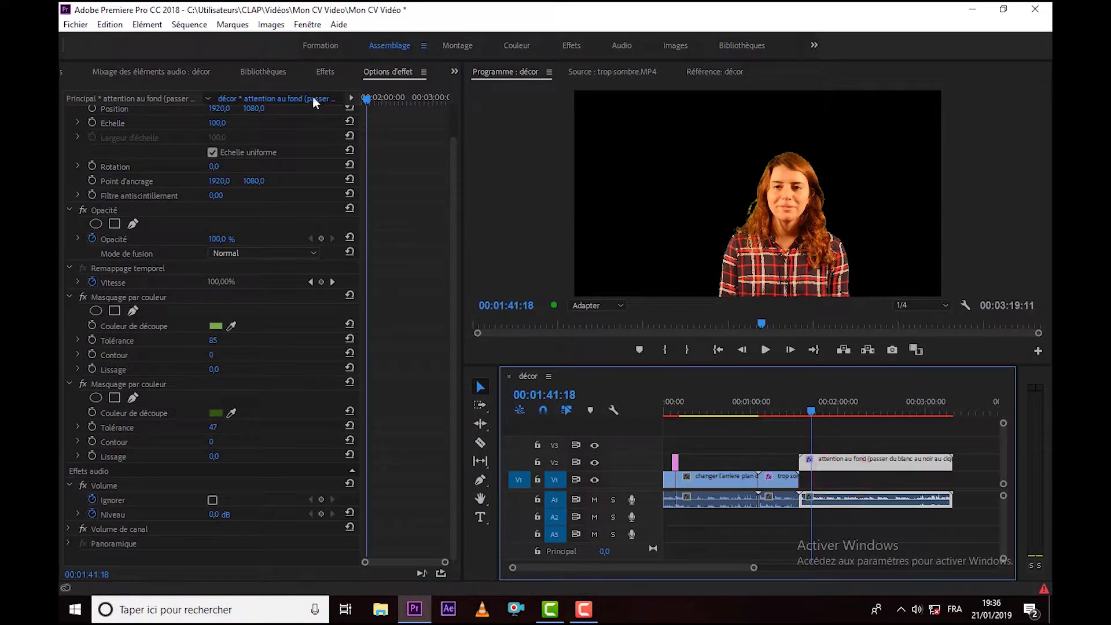
pyautogui.click(454, 72)
pyautogui.click(490, 93)
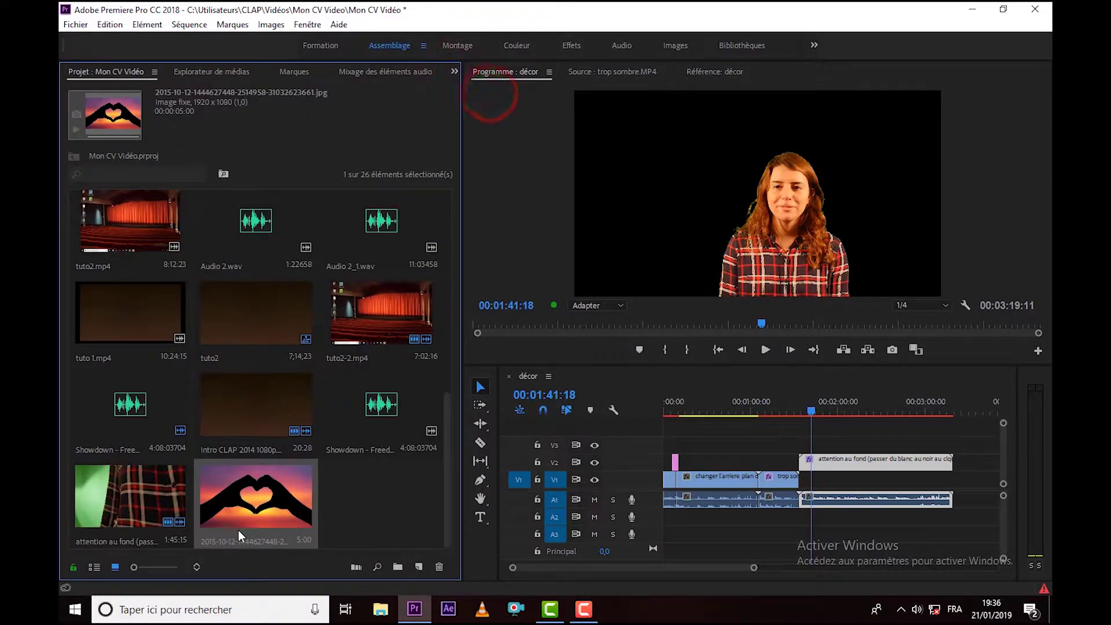
pyautogui.moveTo(261, 494); pyautogui.dragTo(958, 481)
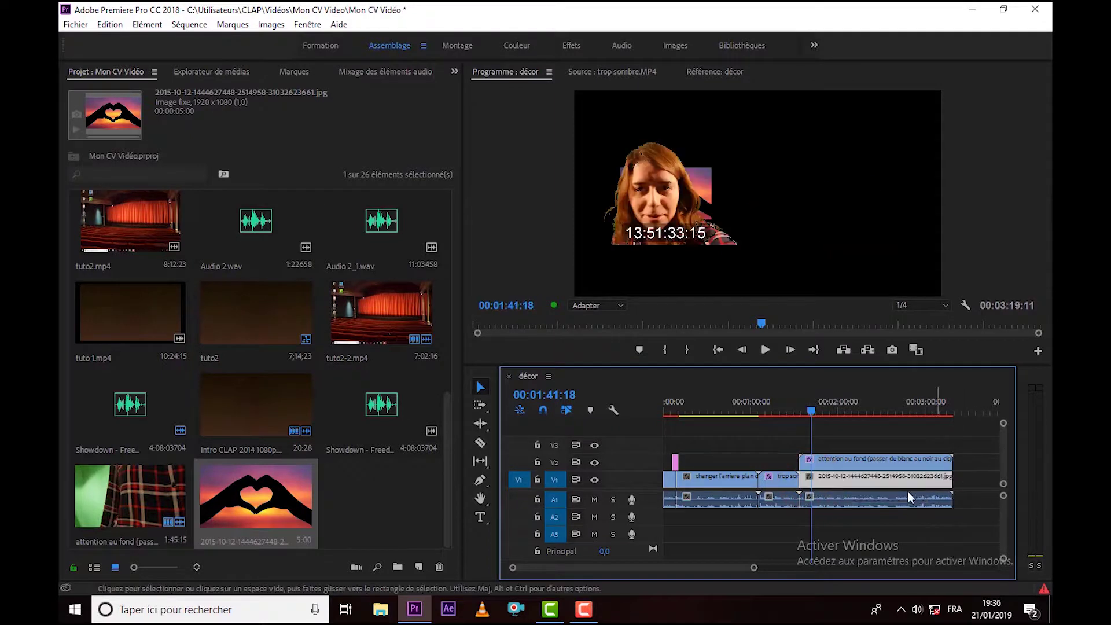
# - Scale the heart-hands background image to 239 and shift it horizontally to a position of 2139, 1080
pyautogui.click(846, 481)
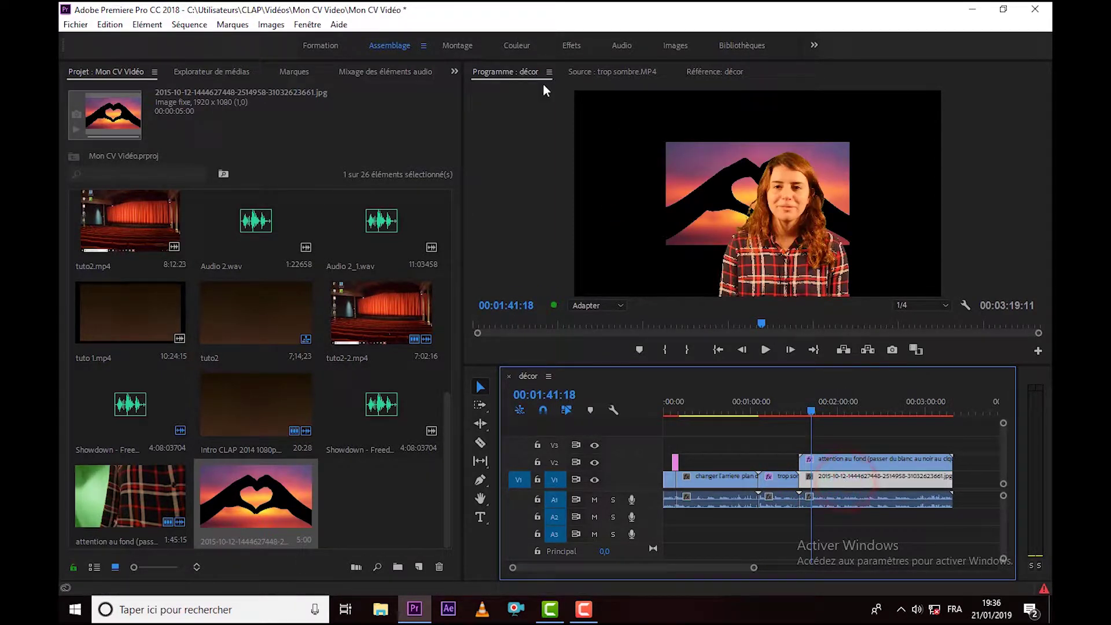
pyautogui.click(457, 71)
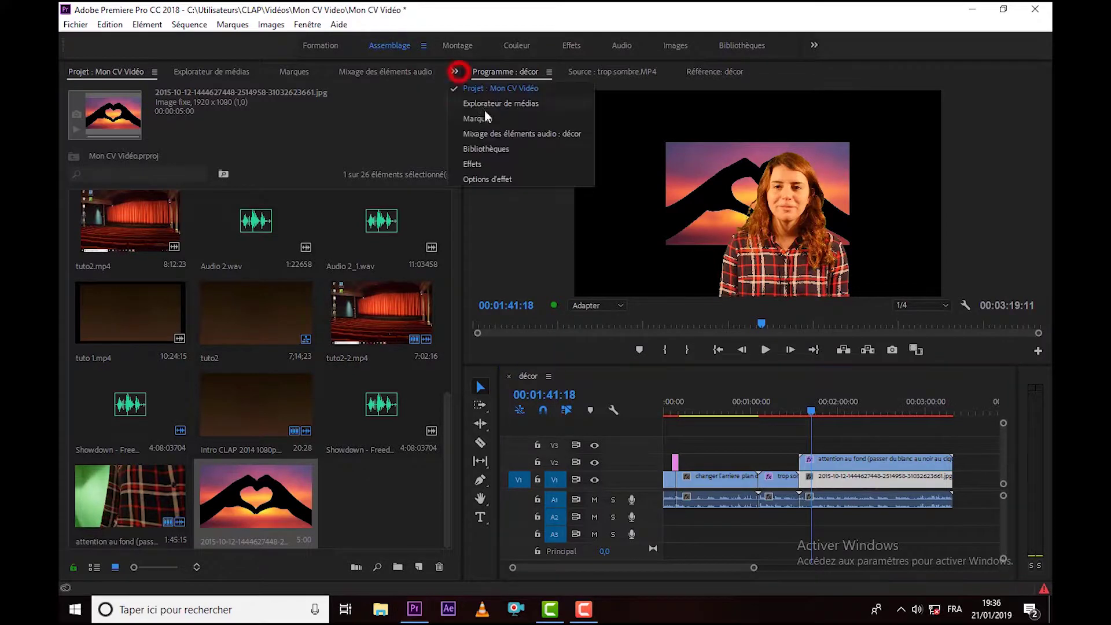
pyautogui.click(500, 178)
pyautogui.moveTo(217, 156); pyautogui.dragTo(231, 158)
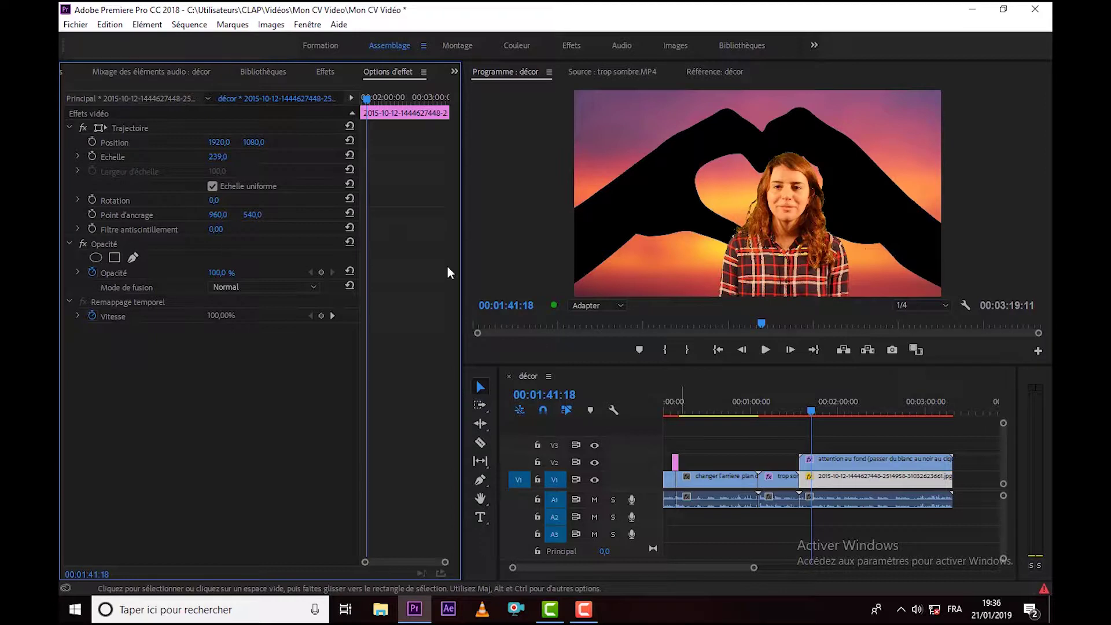
pyautogui.moveTo(218, 141); pyautogui.dragTo(248, 144)
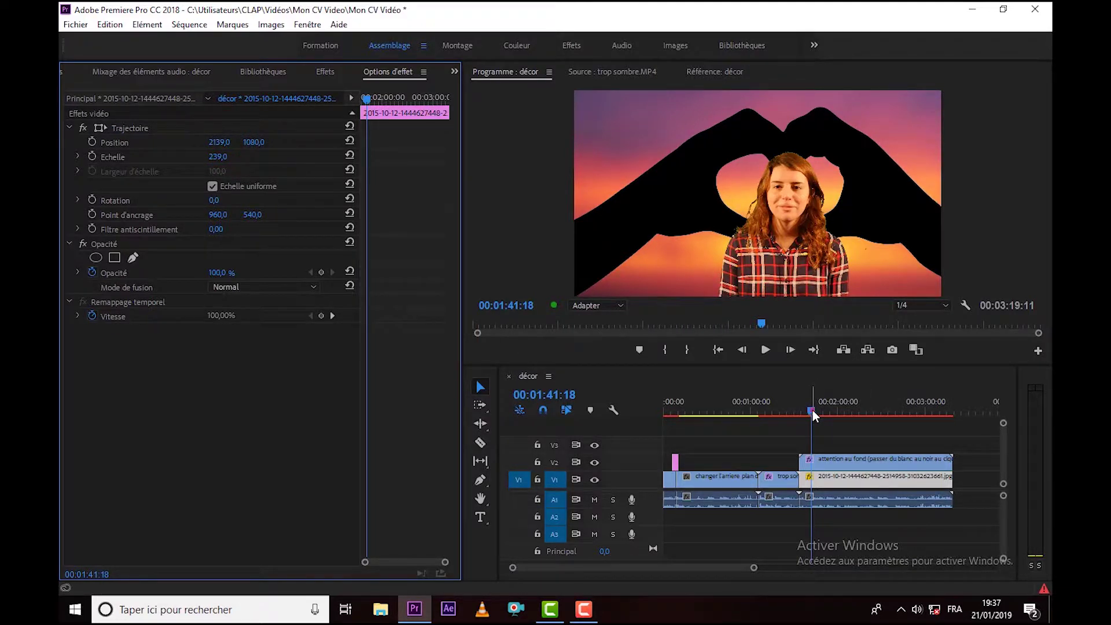
# - Check the keyed result at 00:01:53:09 and delete the heart-hands background image from V1
pyautogui.moveTo(812, 410); pyautogui.dragTo(828, 409)
pyautogui.click(828, 409)
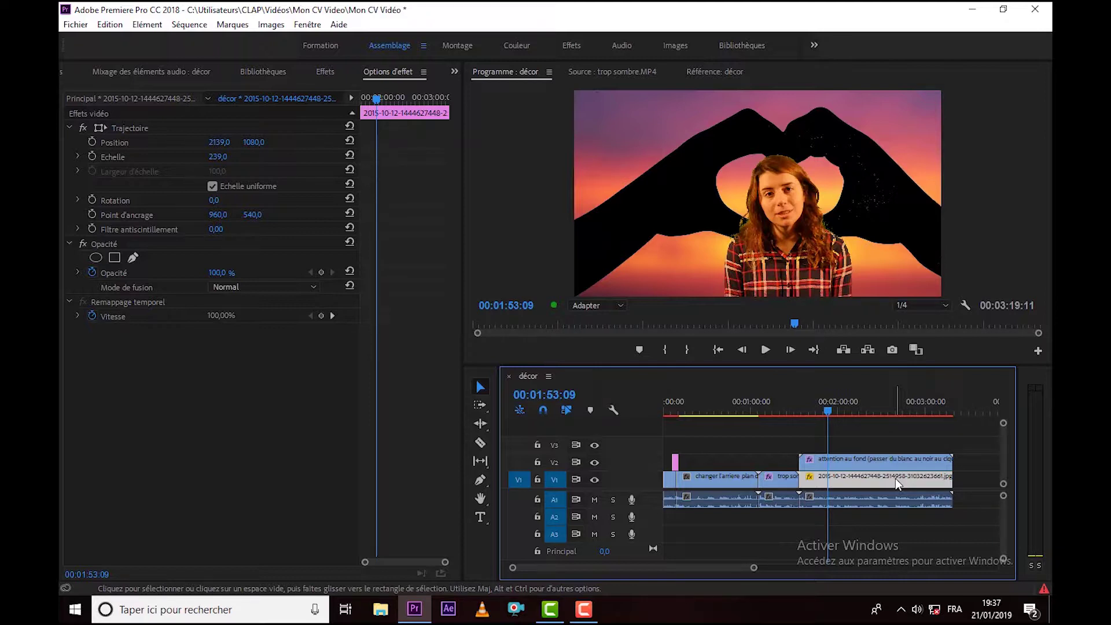
pyautogui.press('Delete')
# - Add the "Showdown - Freedom" music to A2 from the sequence start and trim its end to match the last video clip
pyautogui.click(453, 72)
pyautogui.click(463, 88)
pyautogui.click(375, 491)
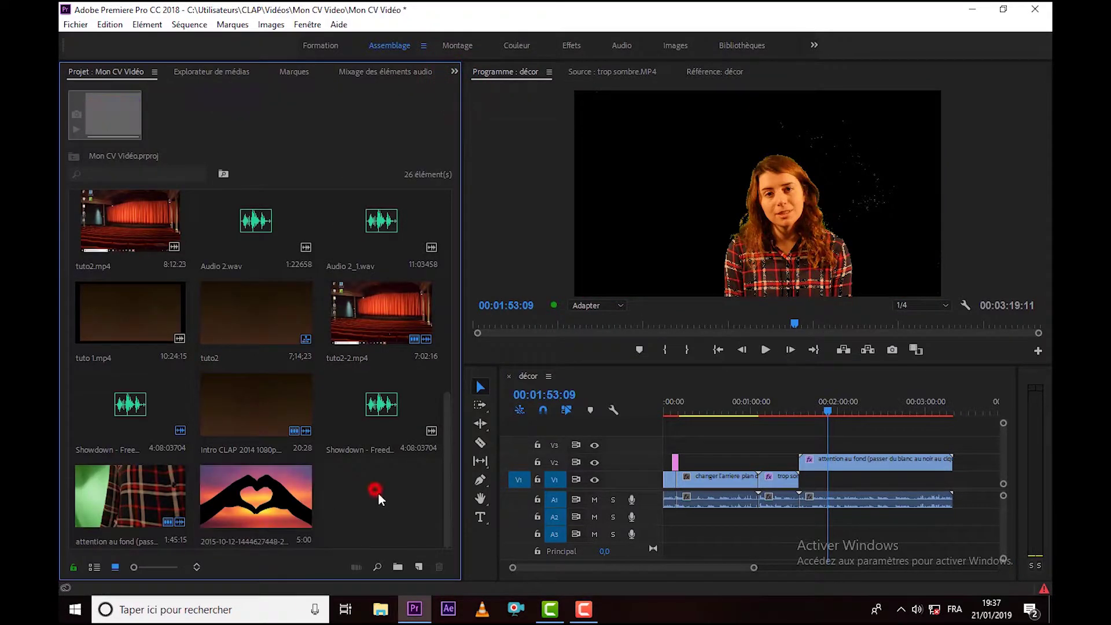
pyautogui.click(386, 412)
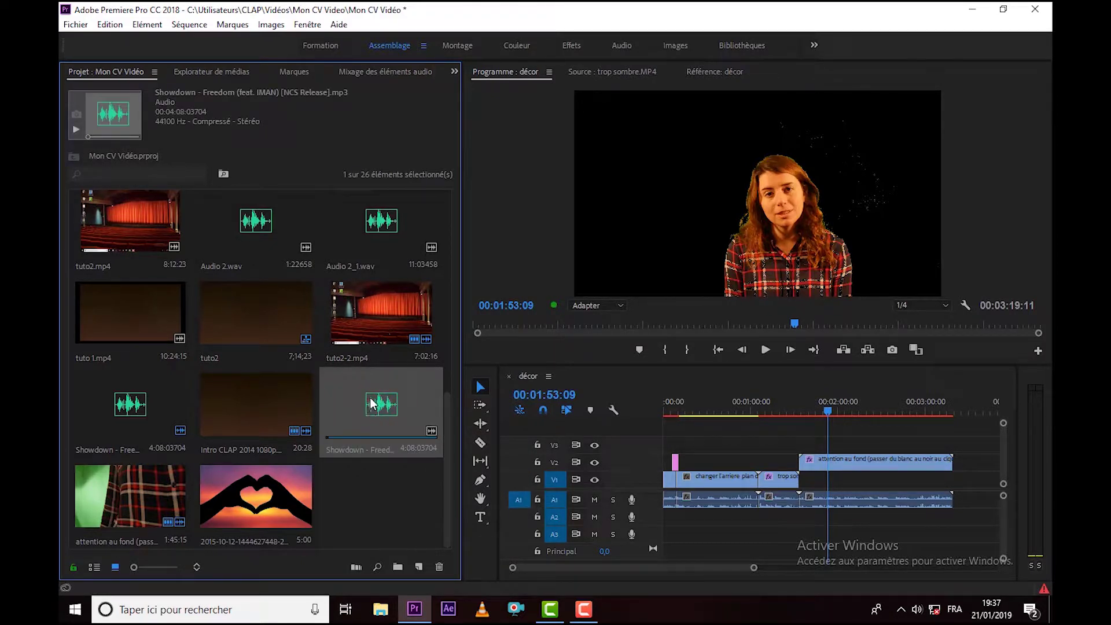
pyautogui.moveTo(373, 404); pyautogui.dragTo(730, 514)
pyautogui.moveTo(753, 567); pyautogui.dragTo(800, 567)
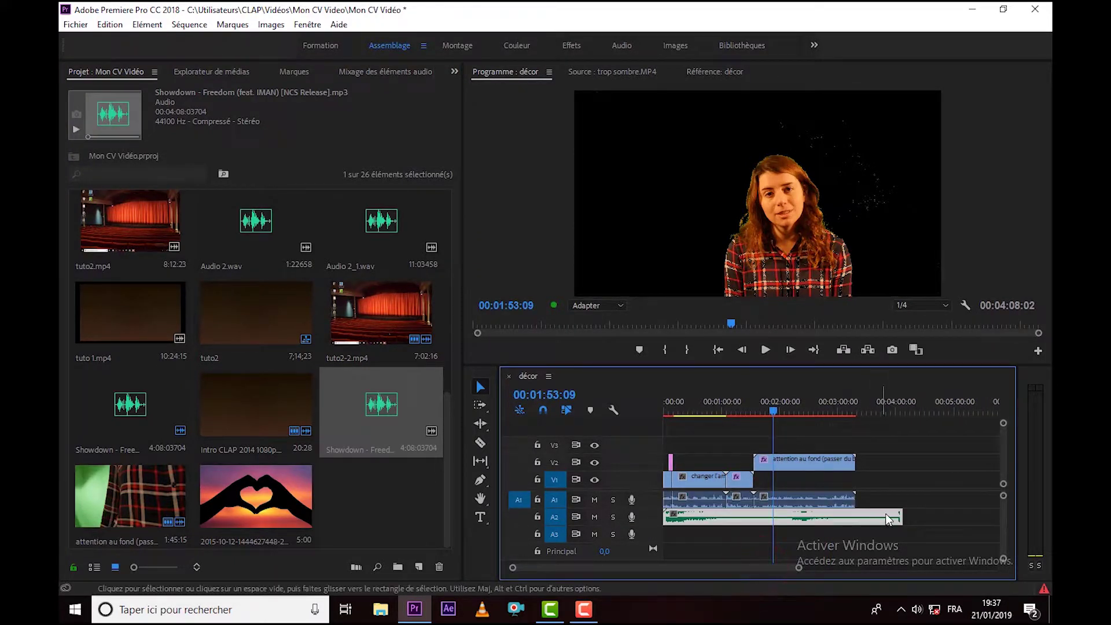
pyautogui.moveTo(900, 516); pyautogui.dragTo(849, 526)
# - Adjust the audio gain of the music clip on A2 by -20 dB
pyautogui.rightClick(741, 514)
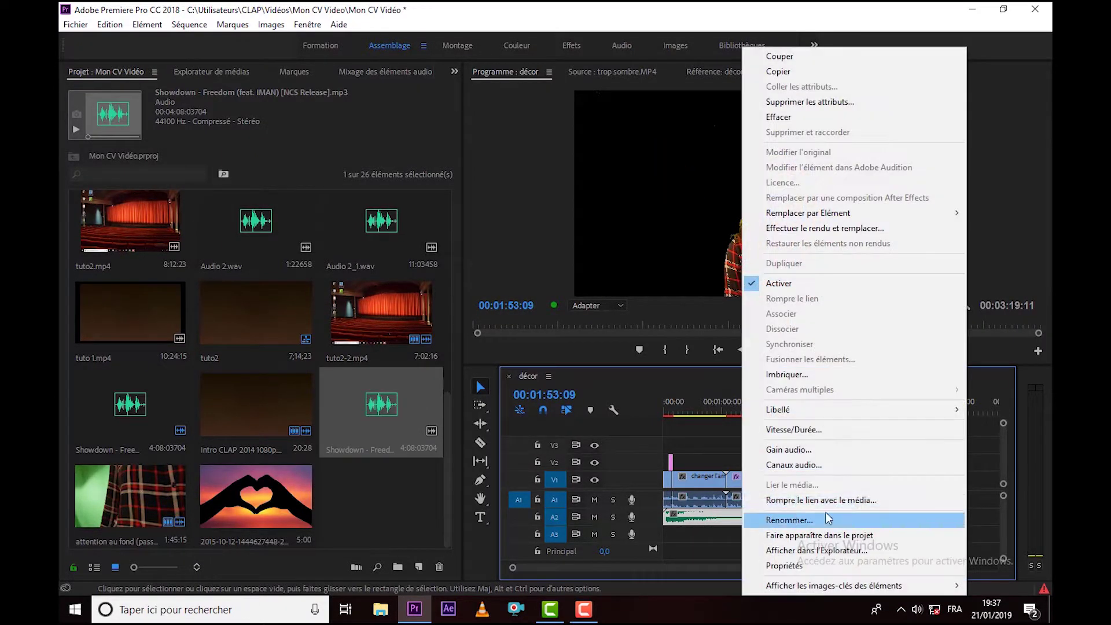
pyautogui.click(805, 450)
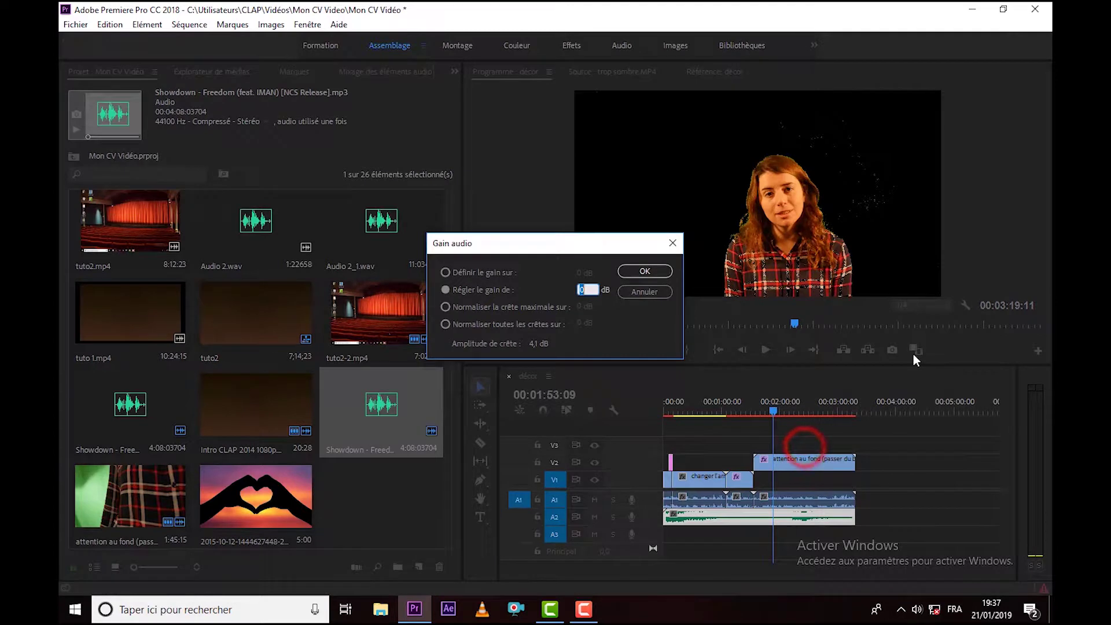
pyautogui.write('-')
pyautogui.write('20')
pyautogui.press('Return')
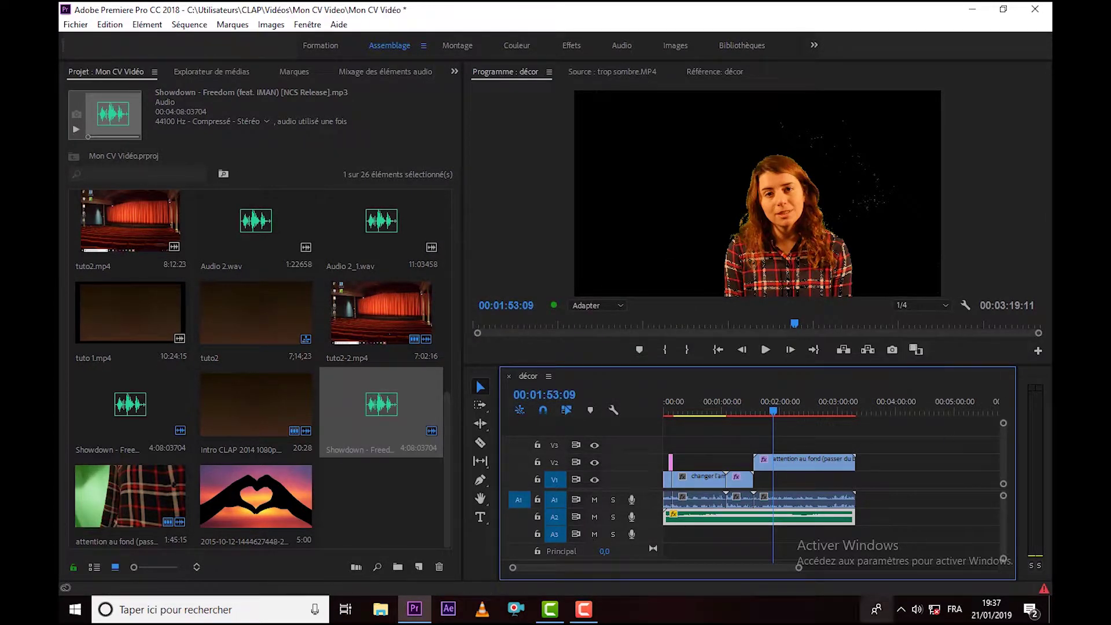
# - Review the audio gain settings of the music clip on A2
pyautogui.moveTo(799, 567)
pyautogui.mouseDown()
pyautogui.moveTo(696, 566)
pyautogui.moveTo(796, 567)
pyautogui.mouseUp()
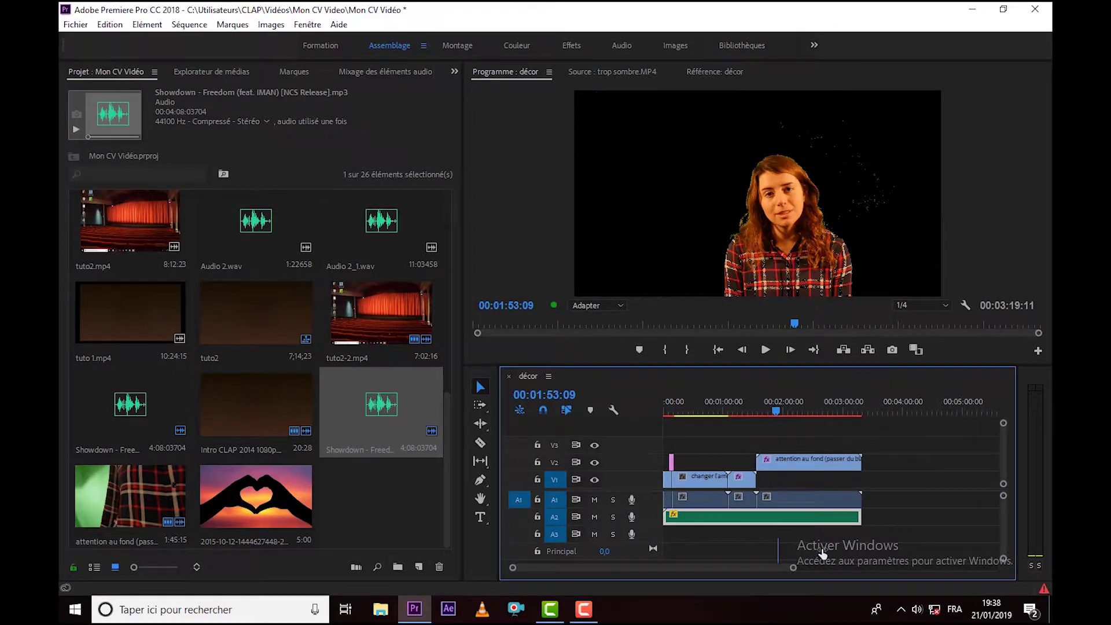
pyautogui.rightClick(803, 523)
pyautogui.click(860, 446)
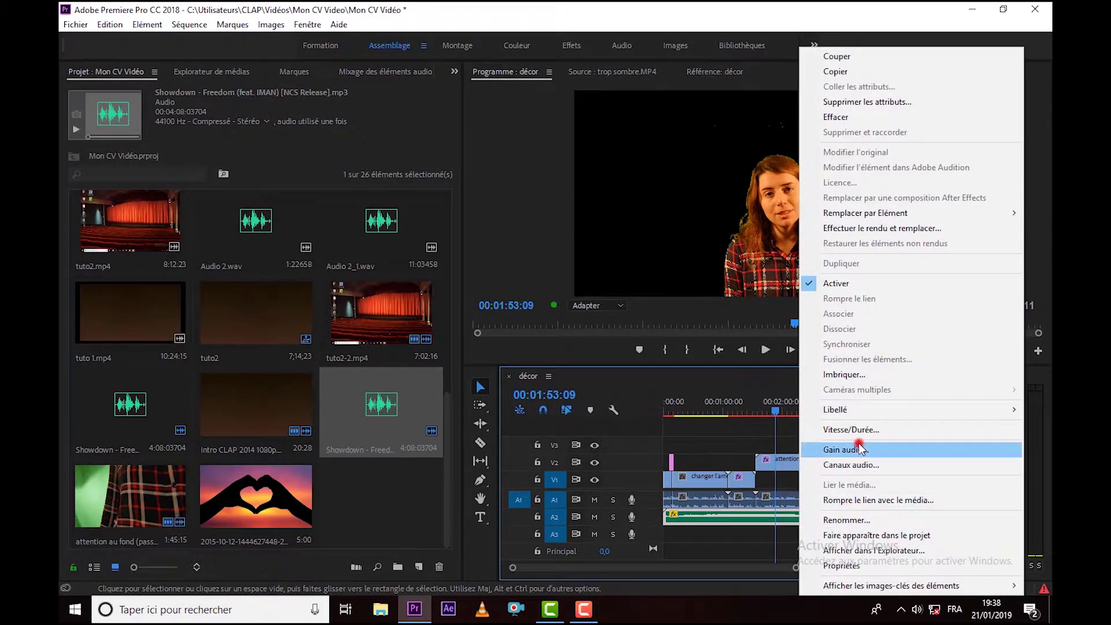
pyautogui.press('Return')
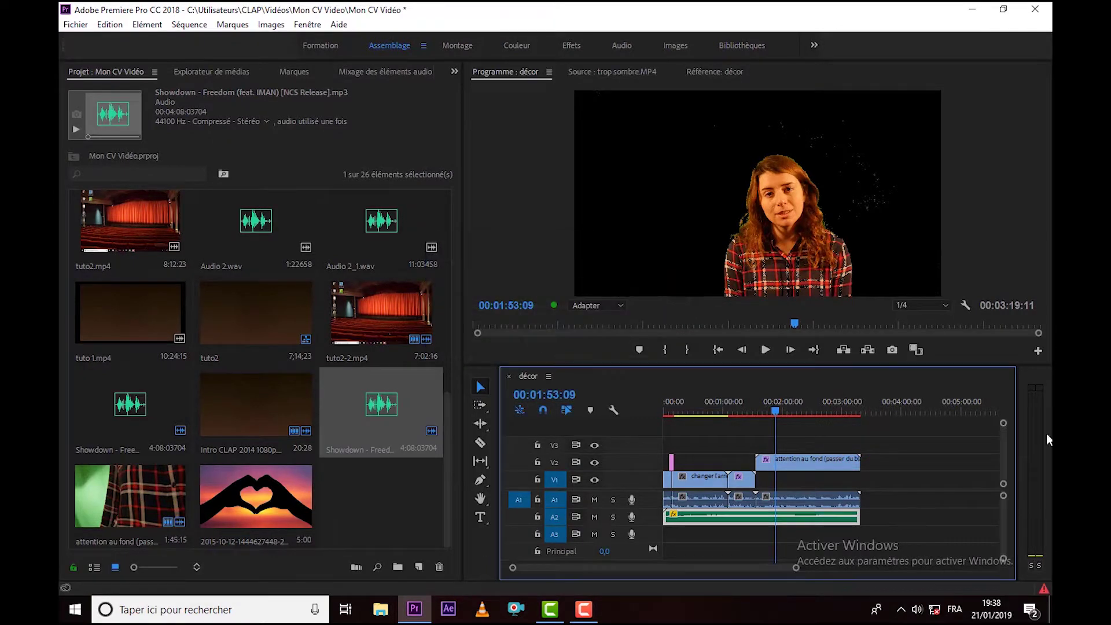
# - Play the sequence from about 00:01:40:23 and again from 00:00:20:22 to judge the music level against the voice
pyautogui.click(764, 411)
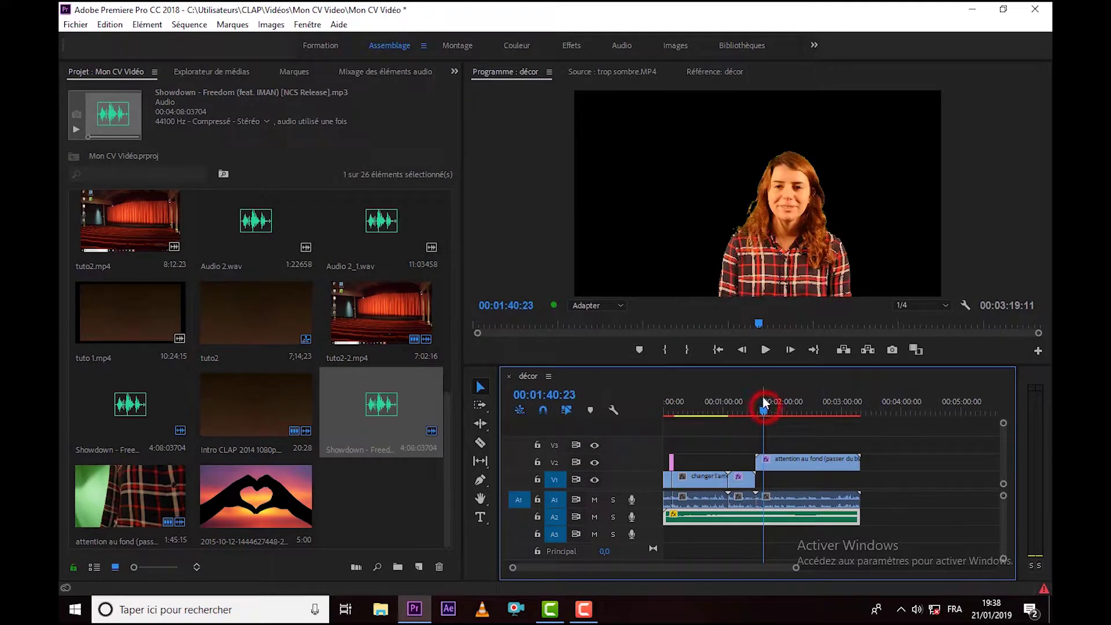
pyautogui.click(765, 351)
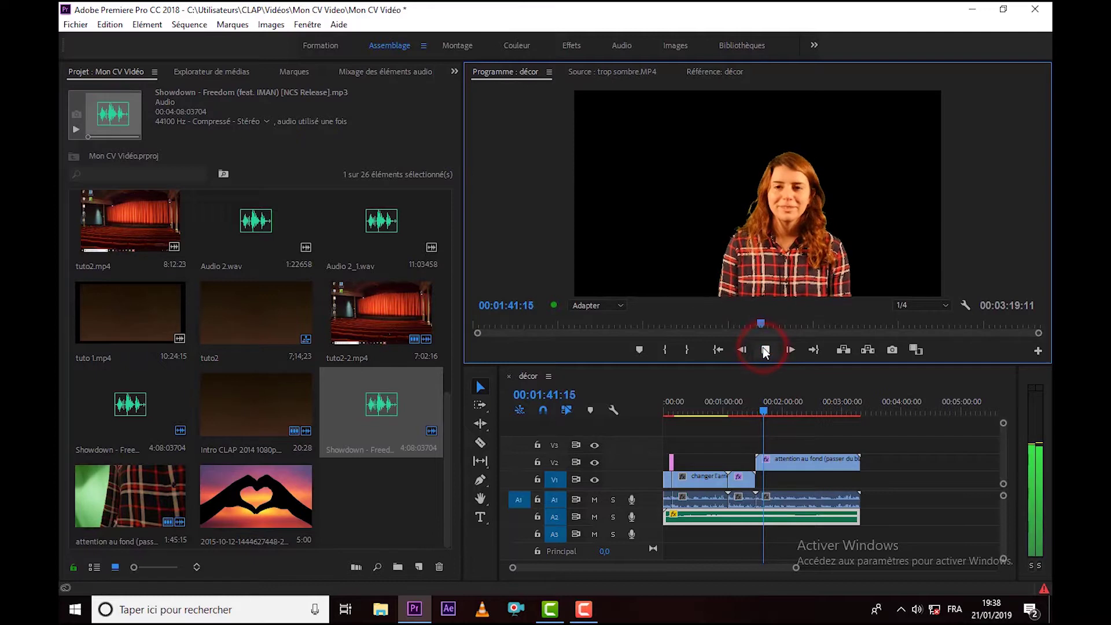
pyautogui.click(684, 406)
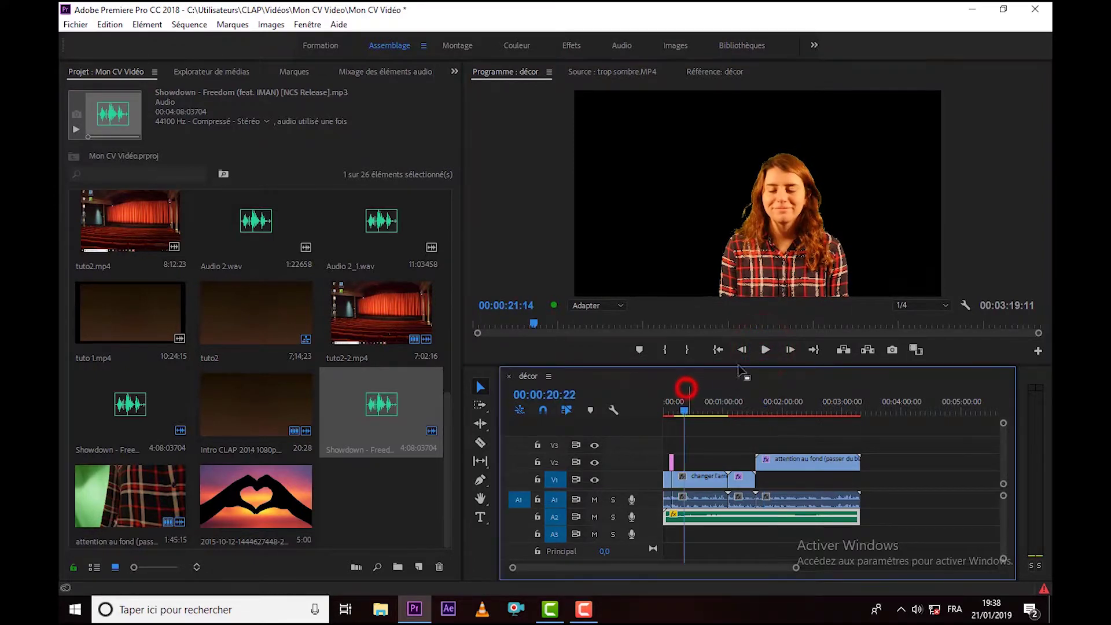
pyautogui.click(766, 351)
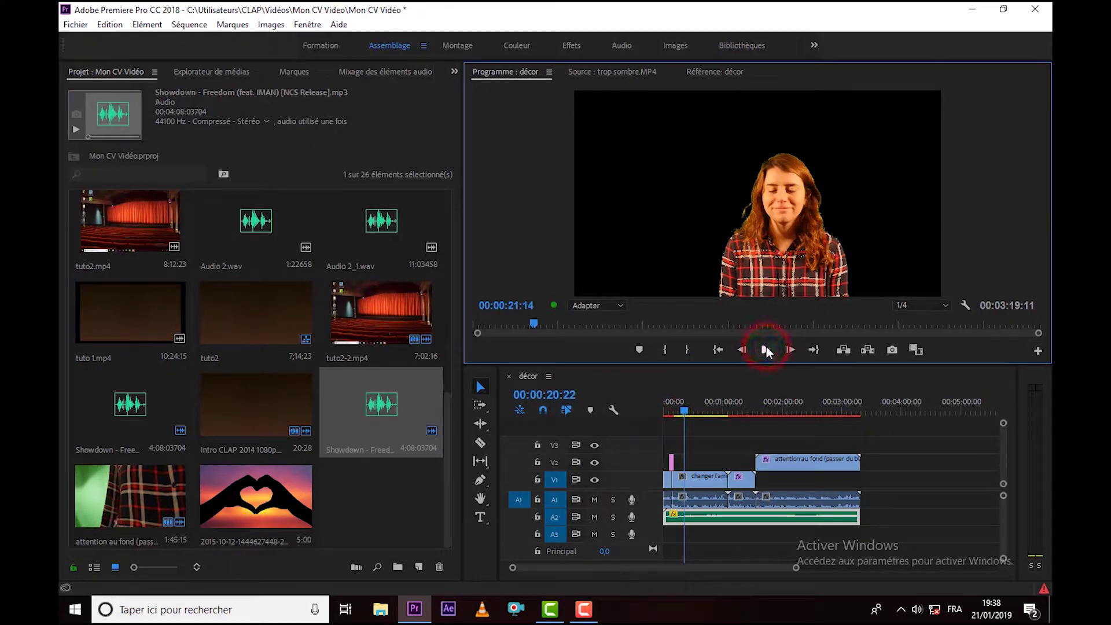
pyautogui.moveTo(795, 568); pyautogui.dragTo(746, 568)
pyautogui.click(765, 350)
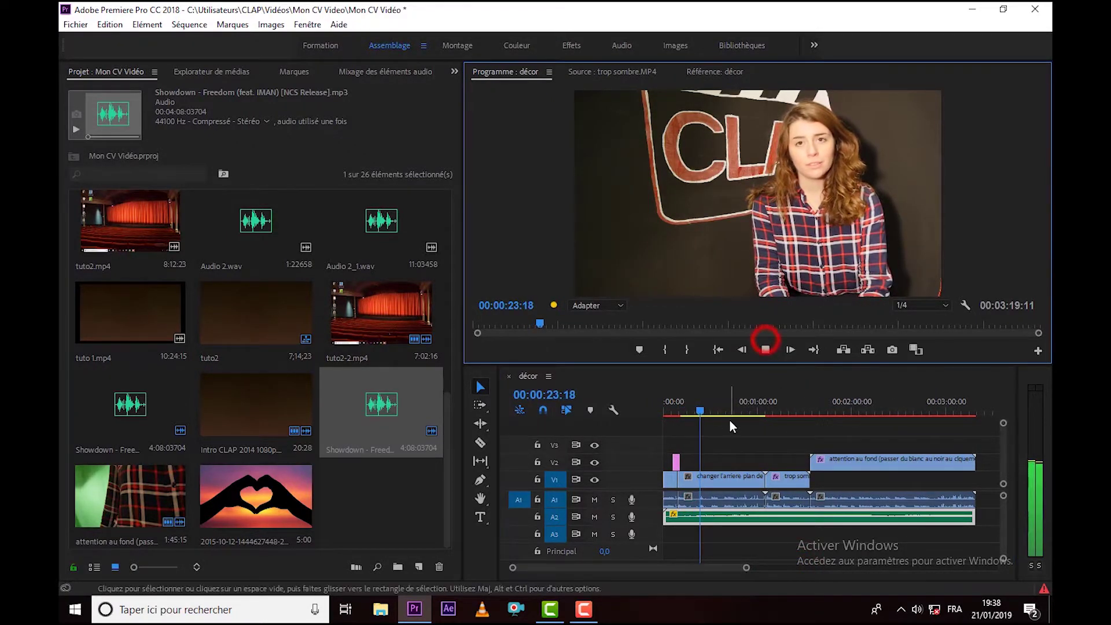
pyautogui.click(772, 349)
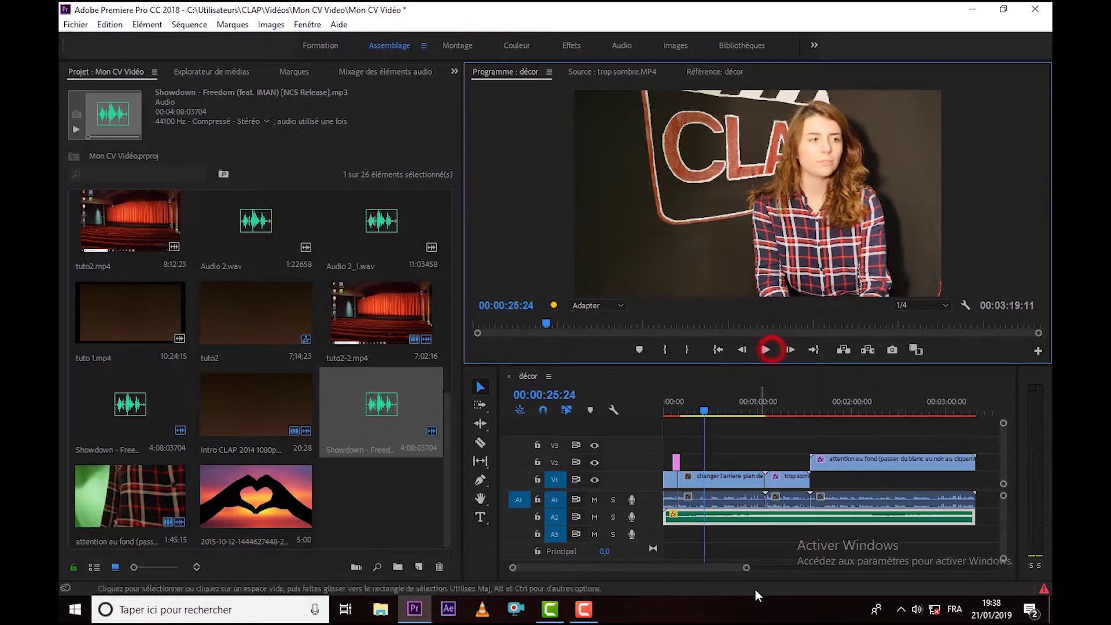
# - Adjust the music clip's audio gain by a further -10 dB and play the sequence from 00:00:25:24
pyautogui.rightClick(749, 515)
pyautogui.click(804, 446)
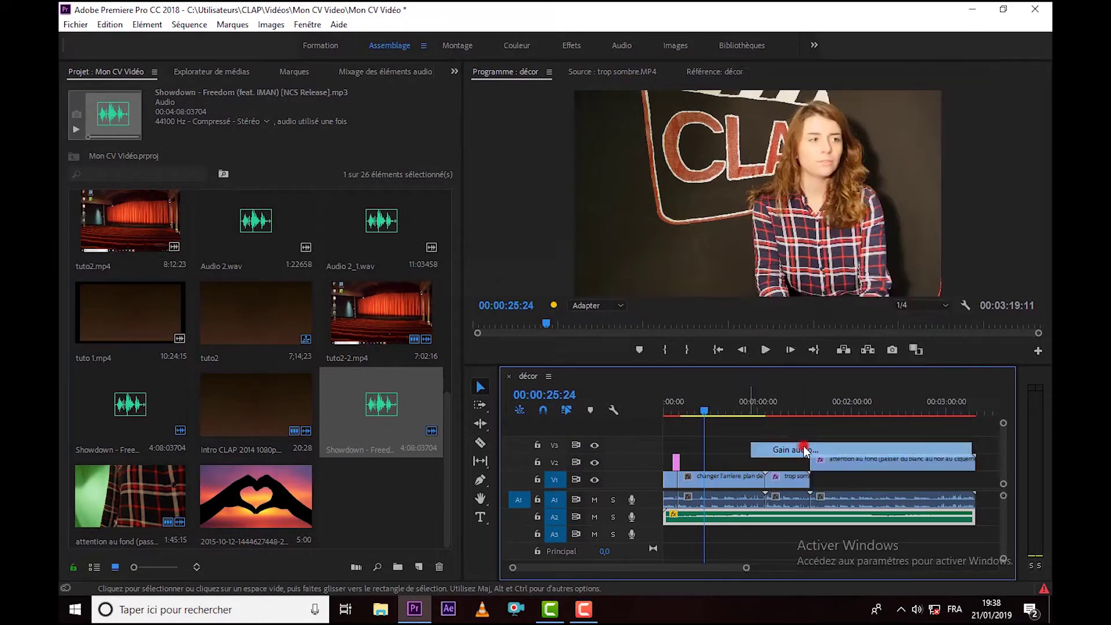
pyautogui.write('-')
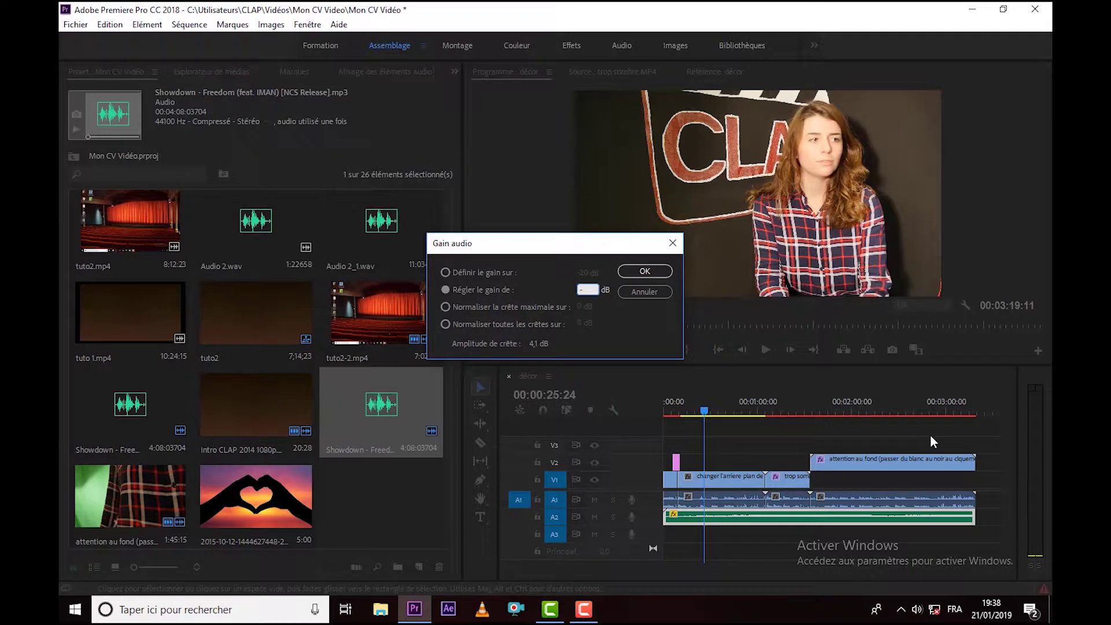
pyautogui.write('10')
pyautogui.press('Return')
pyautogui.click(769, 349)
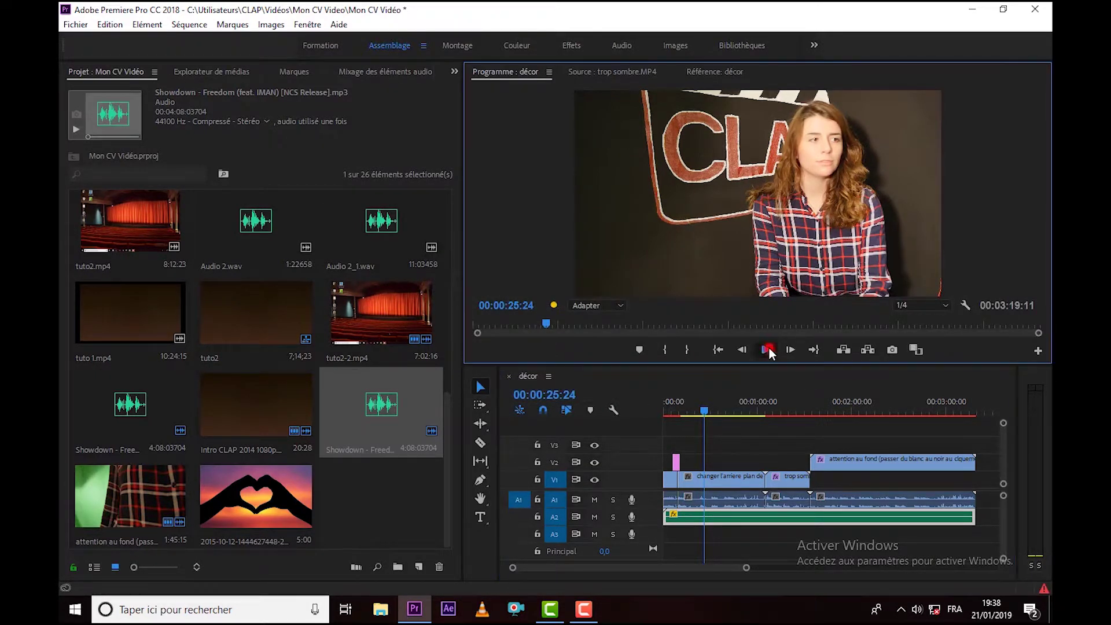
# - Play a later passage of the décor sequence, stopping at about 00:00:45:12, to check the reduced music level against the voice
pyautogui.click(769, 348)
pyautogui.moveTo(706, 408); pyautogui.dragTo(726, 408)
pyautogui.click(769, 349)
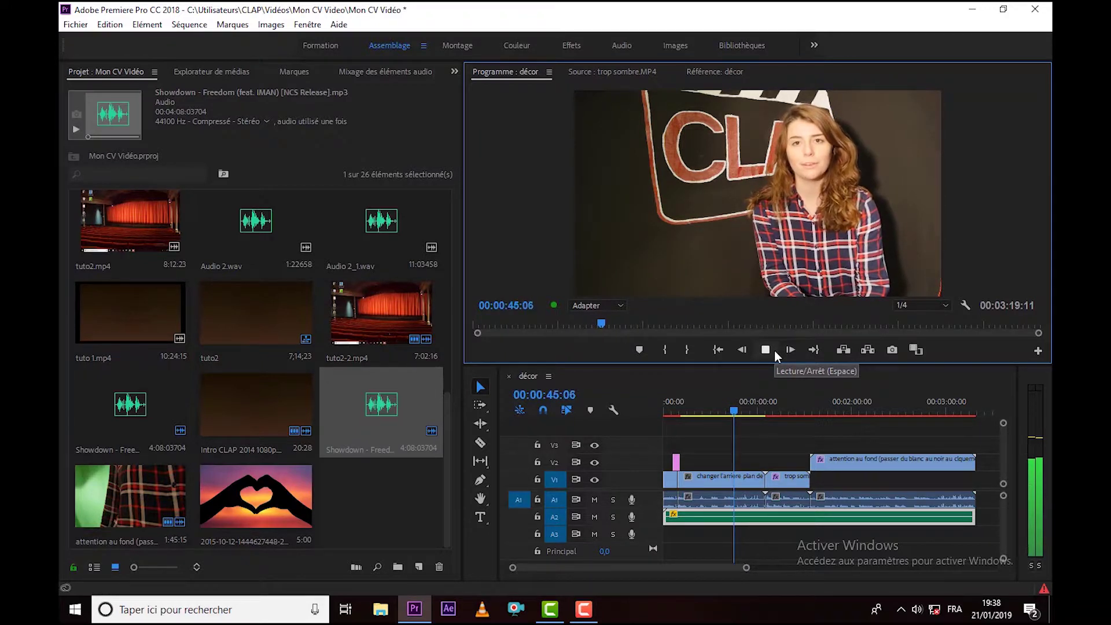
pyautogui.click(773, 349)
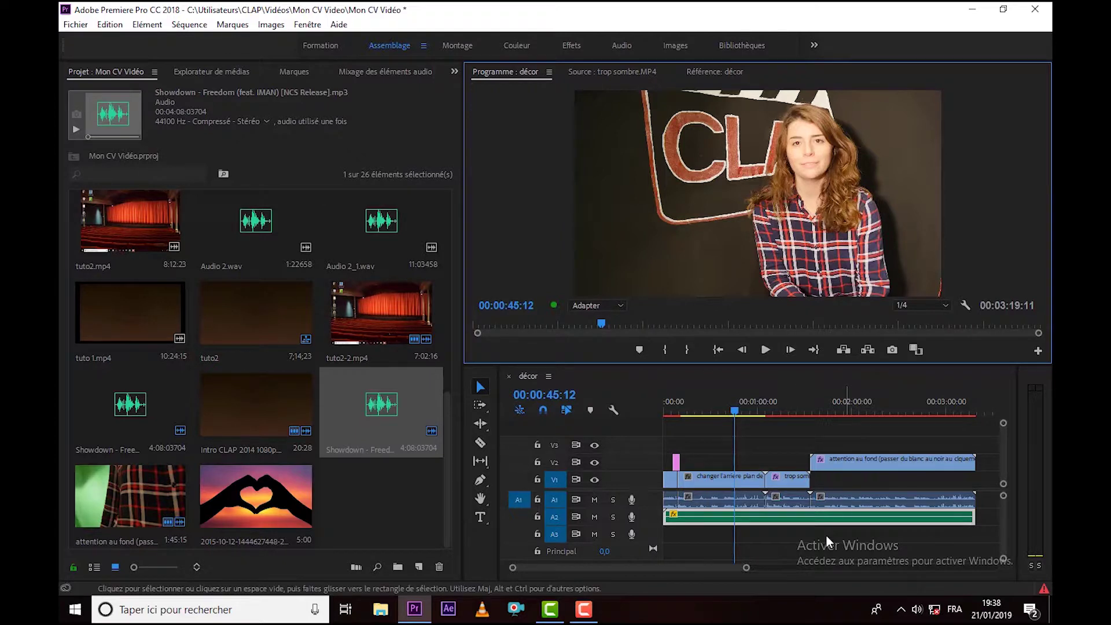
# - Select all clips in the décor sequence and nest them as a sequence named "montage"
pyautogui.moveTo(746, 570); pyautogui.dragTo(808, 555)
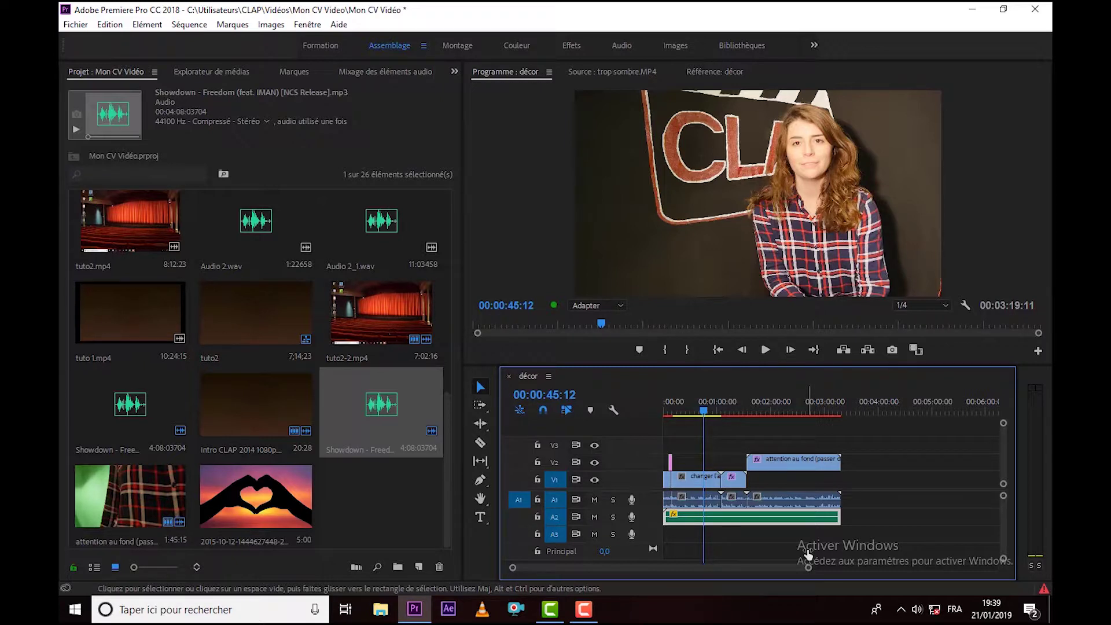
pyautogui.moveTo(808, 568)
pyautogui.mouseDown()
pyautogui.moveTo(787, 569)
pyautogui.moveTo(806, 568)
pyautogui.mouseUp()
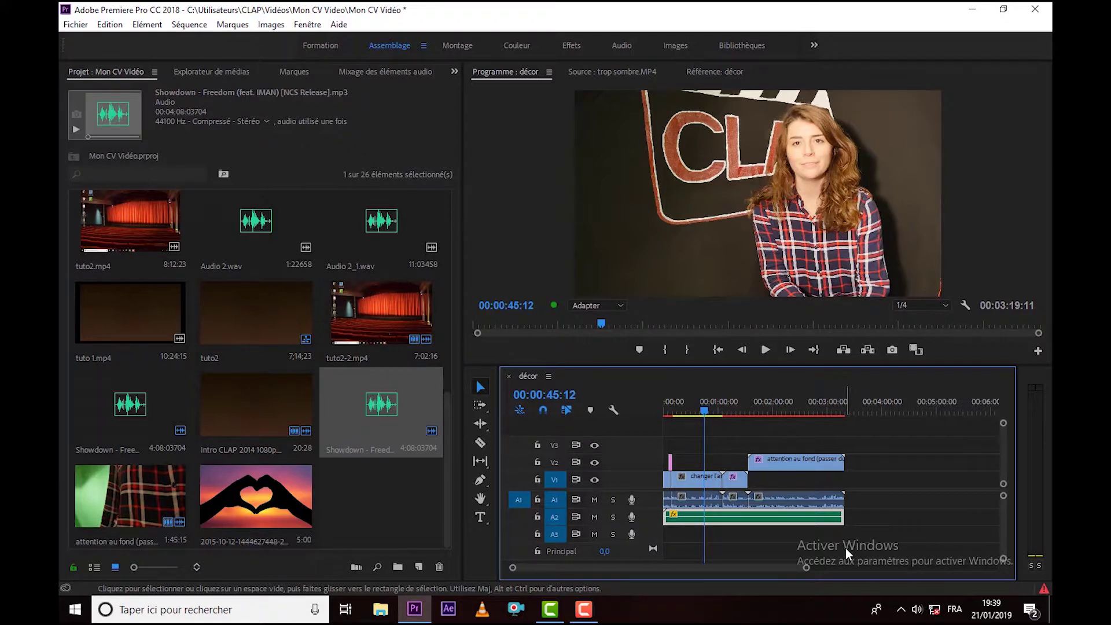
pyautogui.click(895, 531)
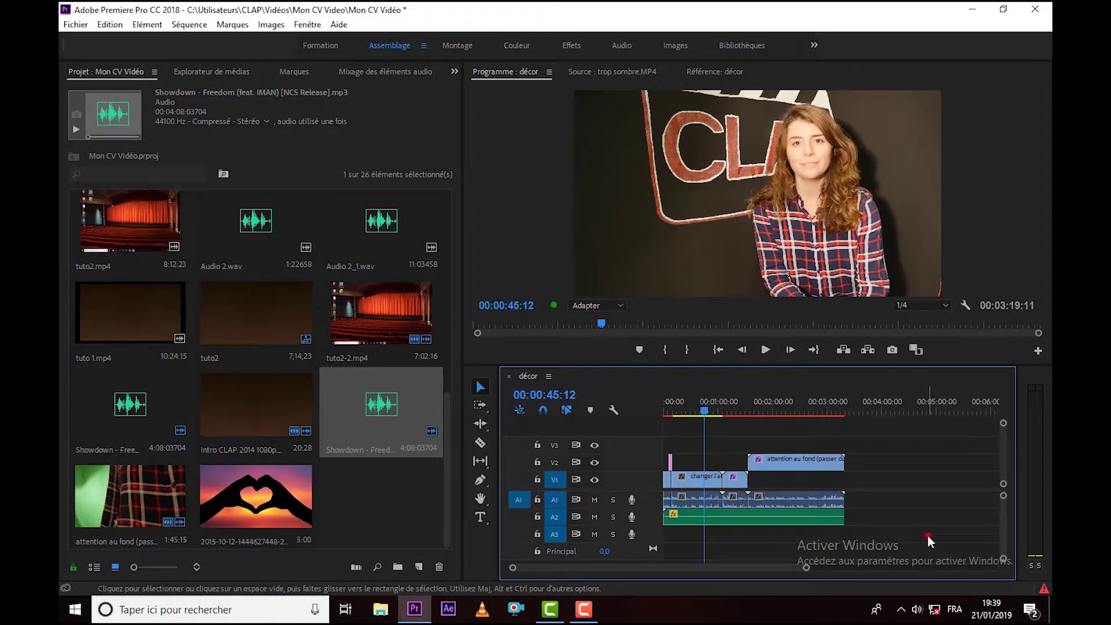
pyautogui.moveTo(928, 536); pyautogui.dragTo(519, 445)
pyautogui.rightClick(787, 464)
pyautogui.click(837, 322)
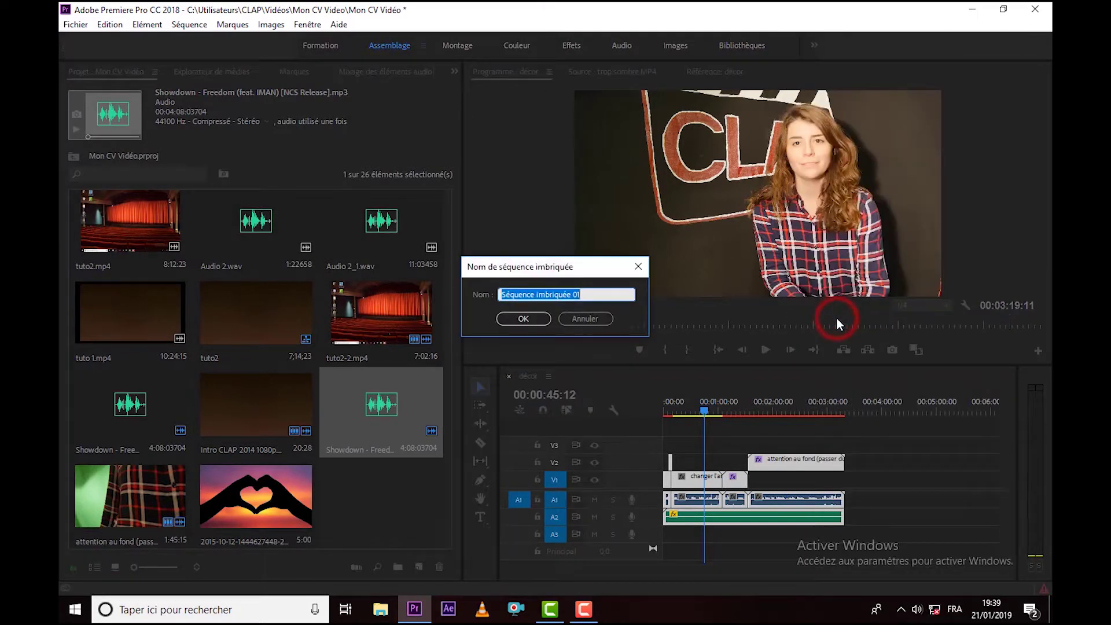
pyautogui.write('mo,t')
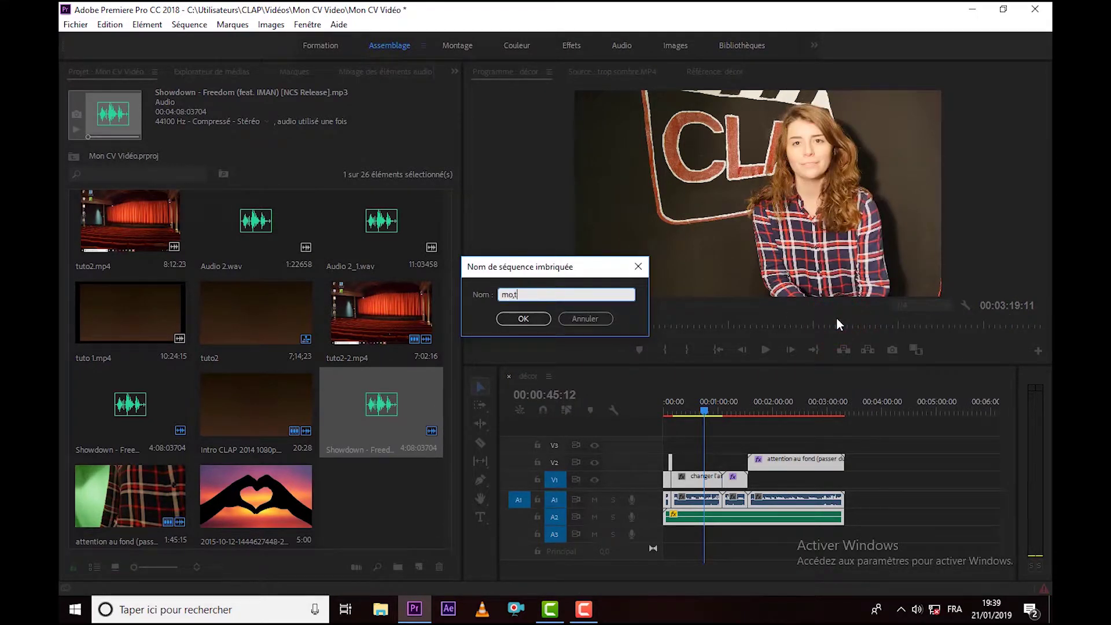
pyautogui.write('ntage')
pyautogui.press('Return')
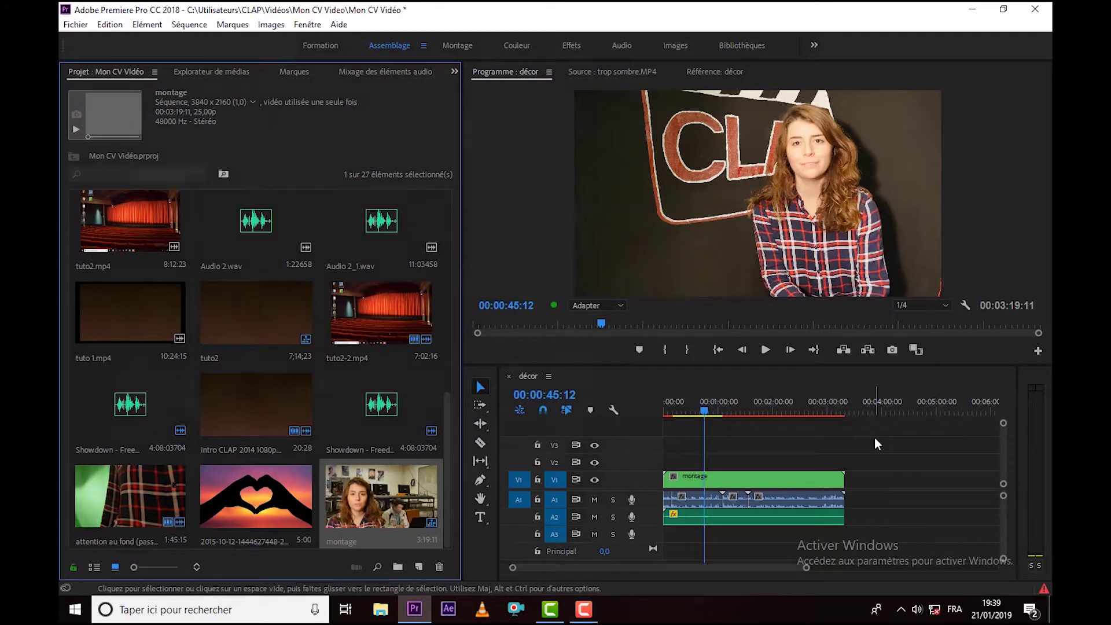
# - Create a new sequence named "mon cv vidéo" with the AVCHD 1080p square-pixel editing mode at 29.97 frames per second
pyautogui.hotkey('ctrl', 'n')
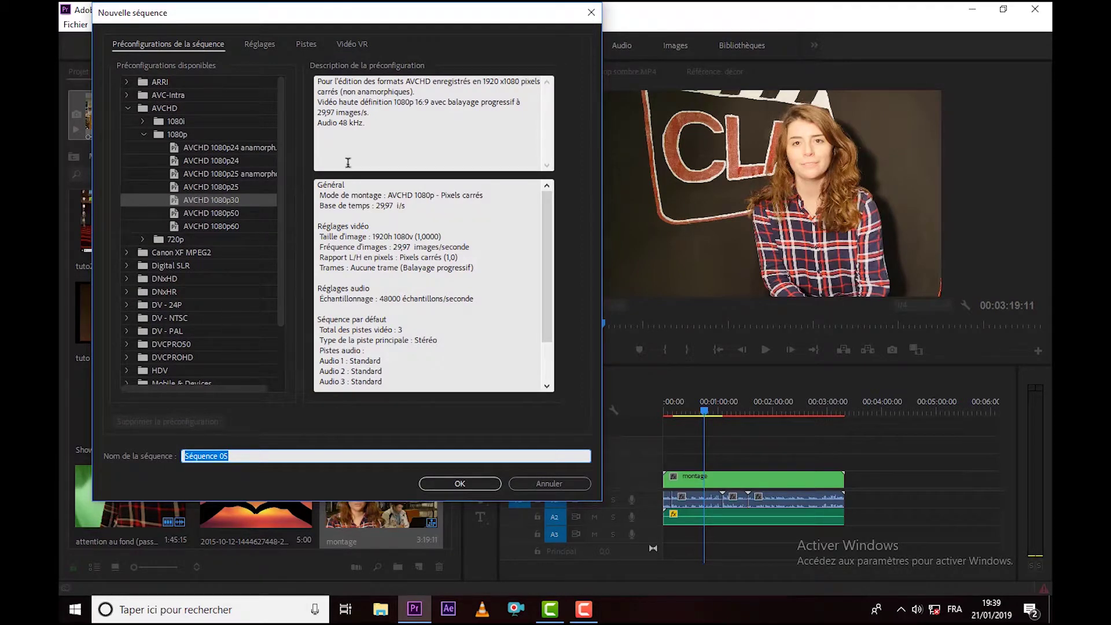
pyautogui.click(258, 45)
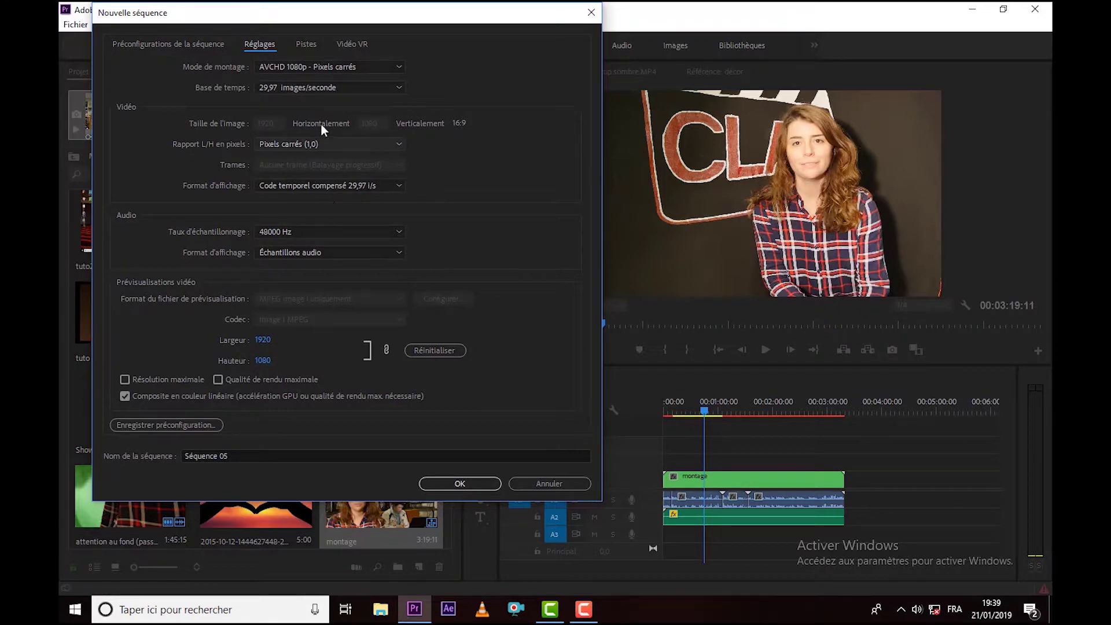
pyautogui.click(306, 67)
pyautogui.click(312, 95)
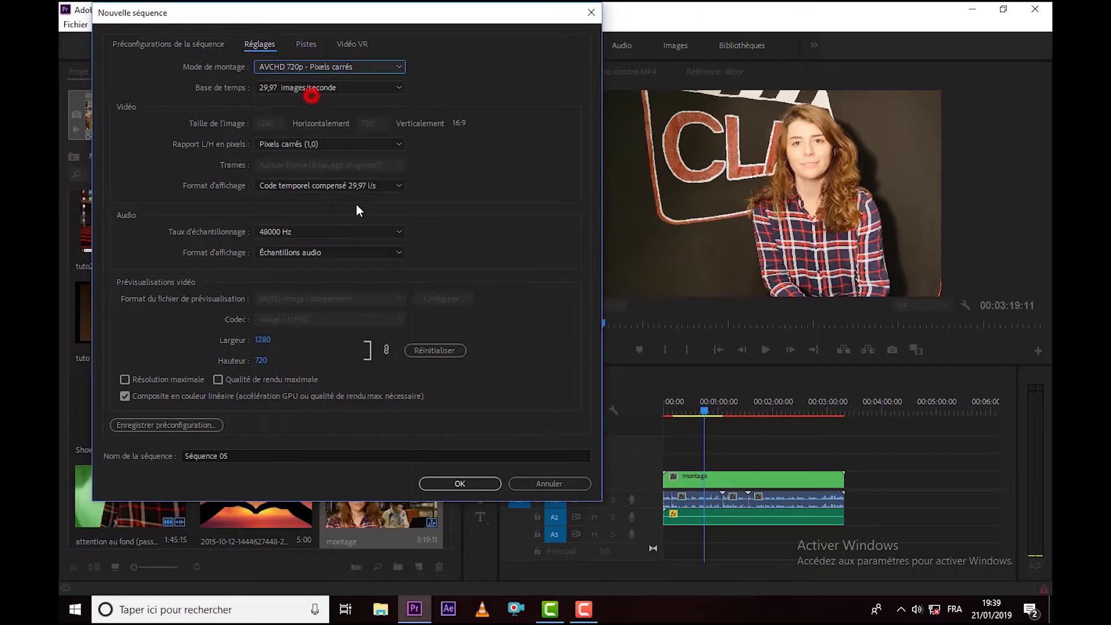
pyautogui.click(338, 67)
pyautogui.scroll(4, 333, 111)
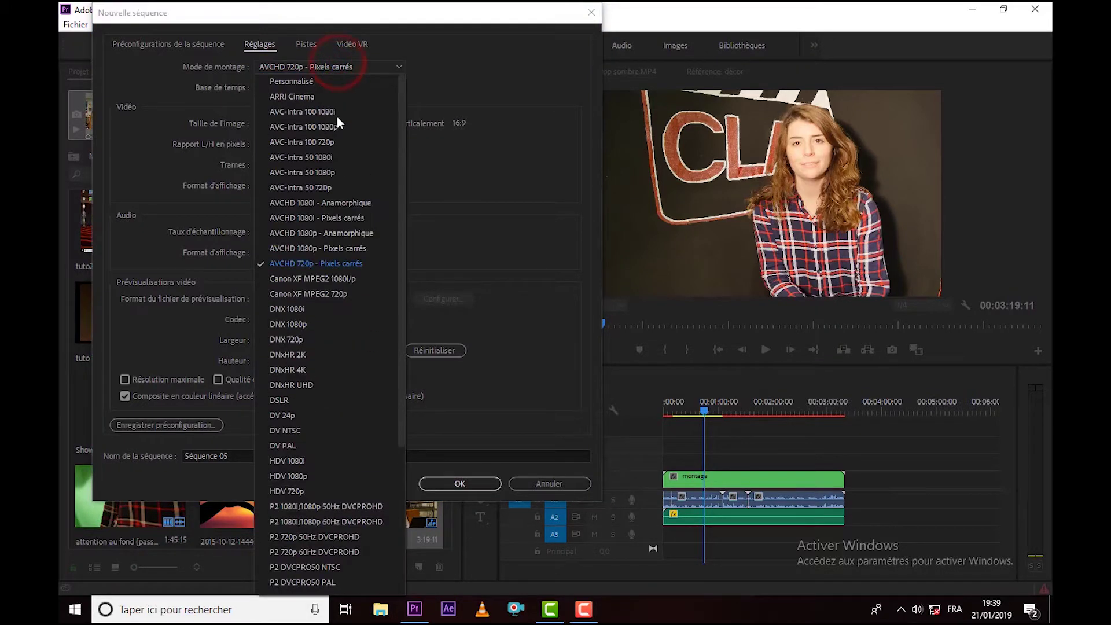
pyautogui.click(324, 252)
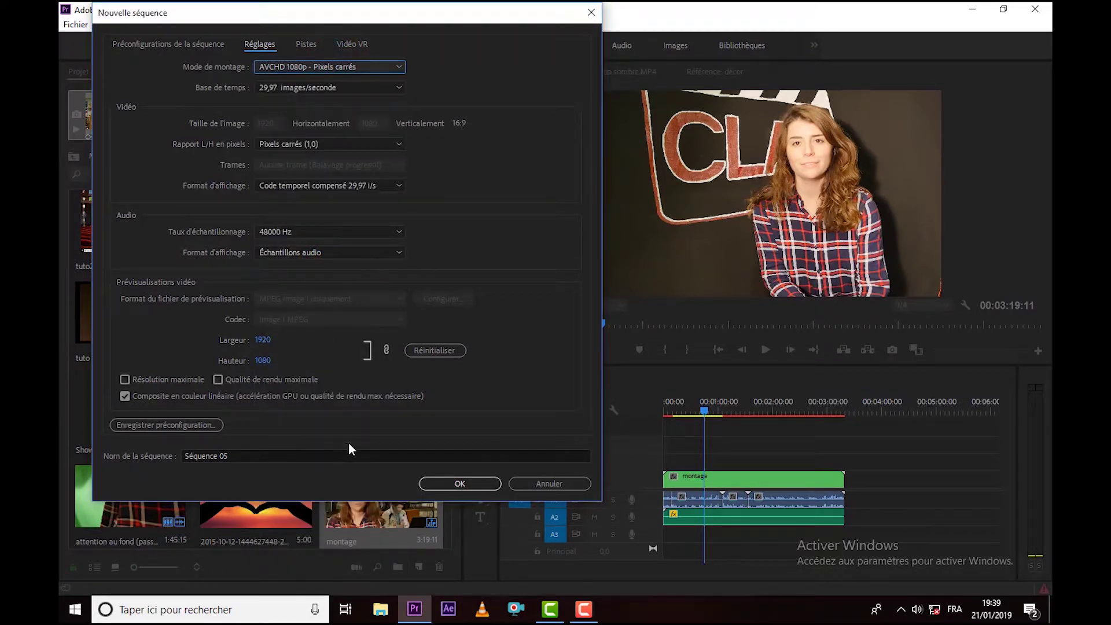
pyautogui.click(262, 452)
pyautogui.write('mon cv vi')
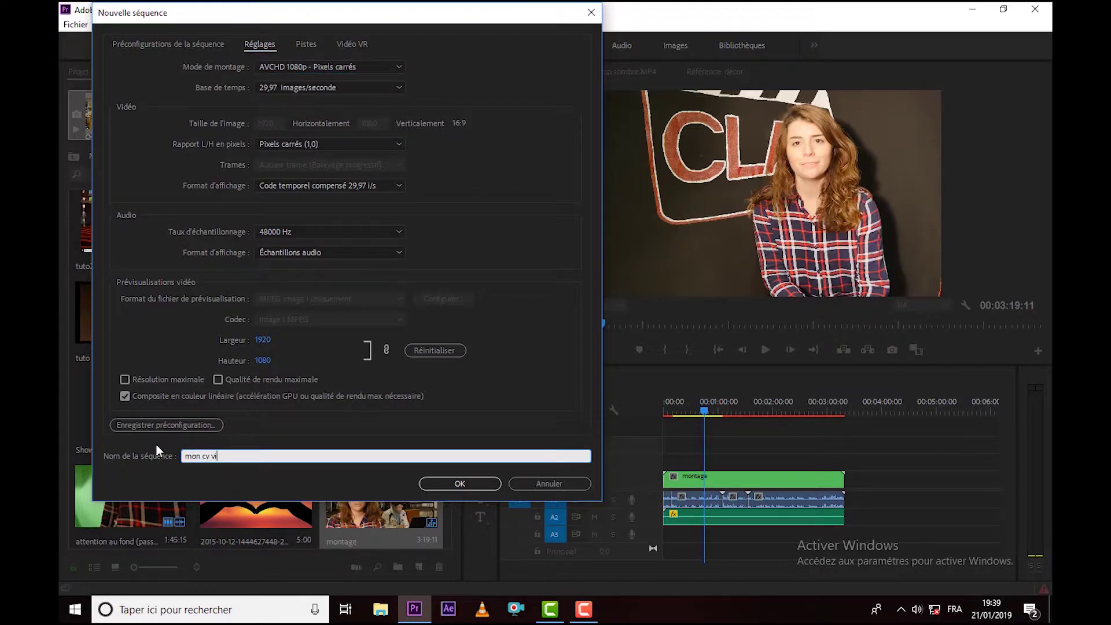
pyautogui.write('déo')
pyautogui.press('Return')
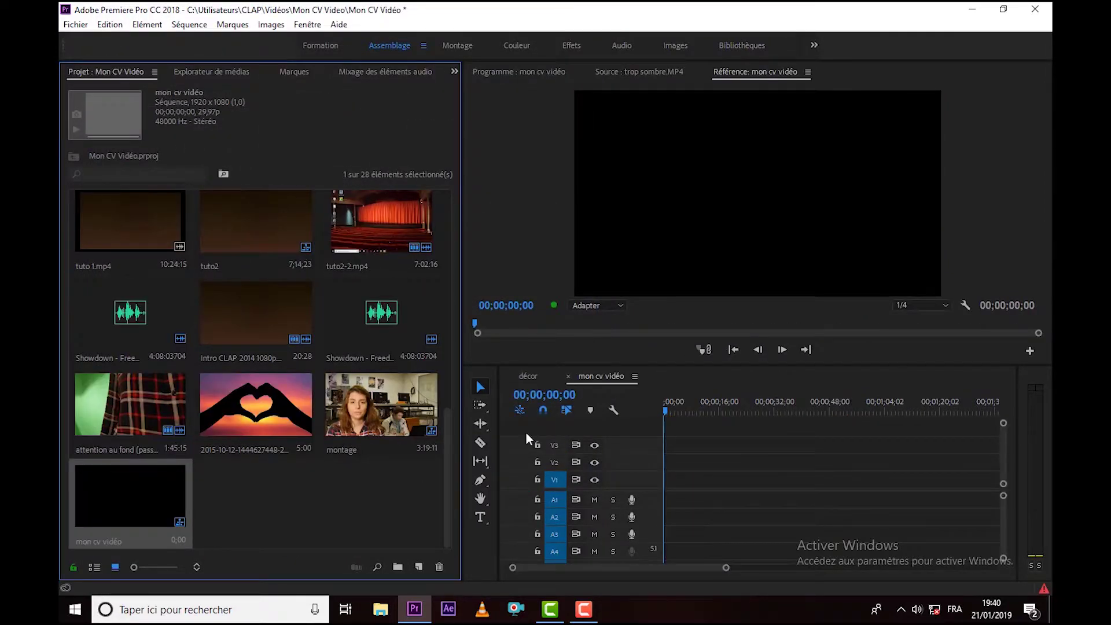
# - Copy the montage clip from the décor sequence to the start of V1 in the mon cv vidéo sequence
pyautogui.click(535, 376)
pyautogui.click(719, 482)
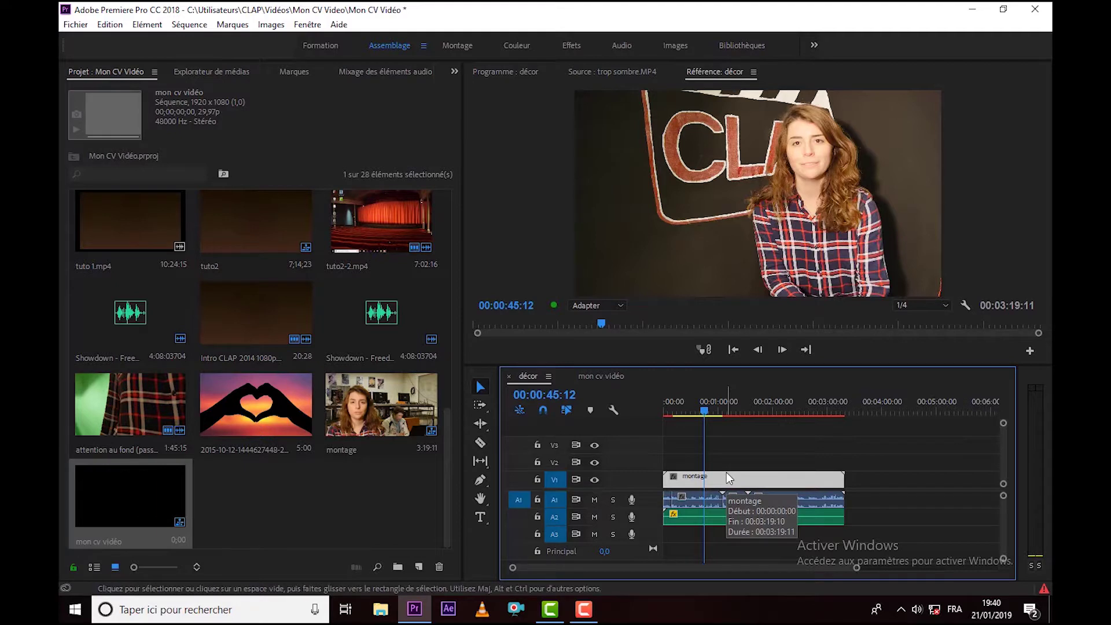
pyautogui.click(601, 376)
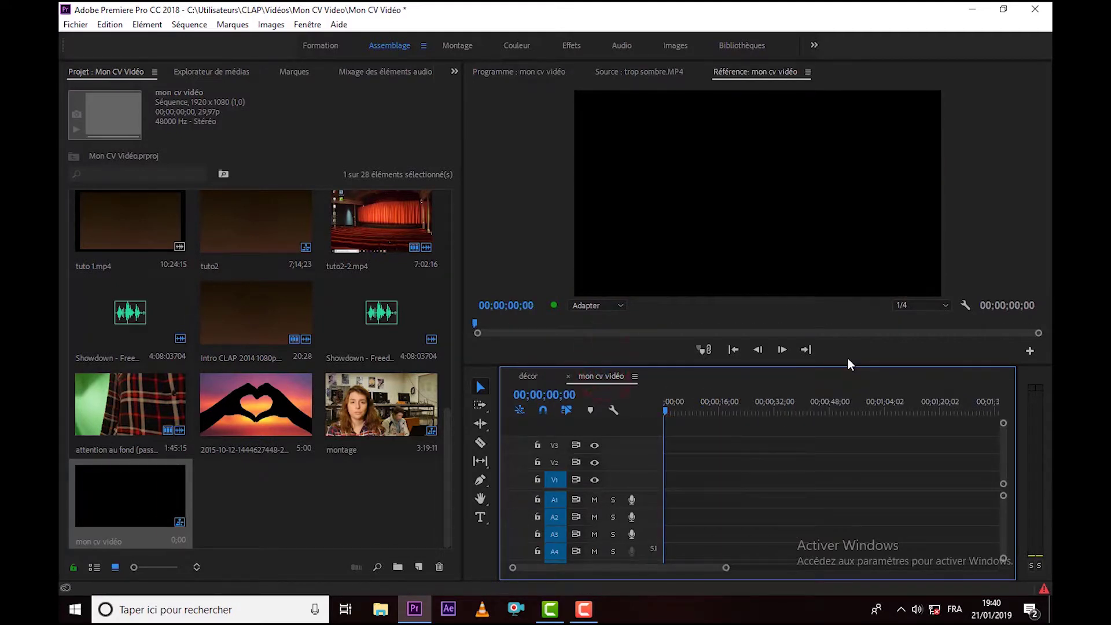
pyautogui.hotkey('ctrl', 'v')
pyautogui.moveTo(575, 568); pyautogui.dragTo(513, 567)
pyautogui.moveTo(720, 396); pyautogui.dragTo(665, 399)
pyautogui.press('=')
pyautogui.moveTo(812, 567); pyautogui.dragTo(864, 568)
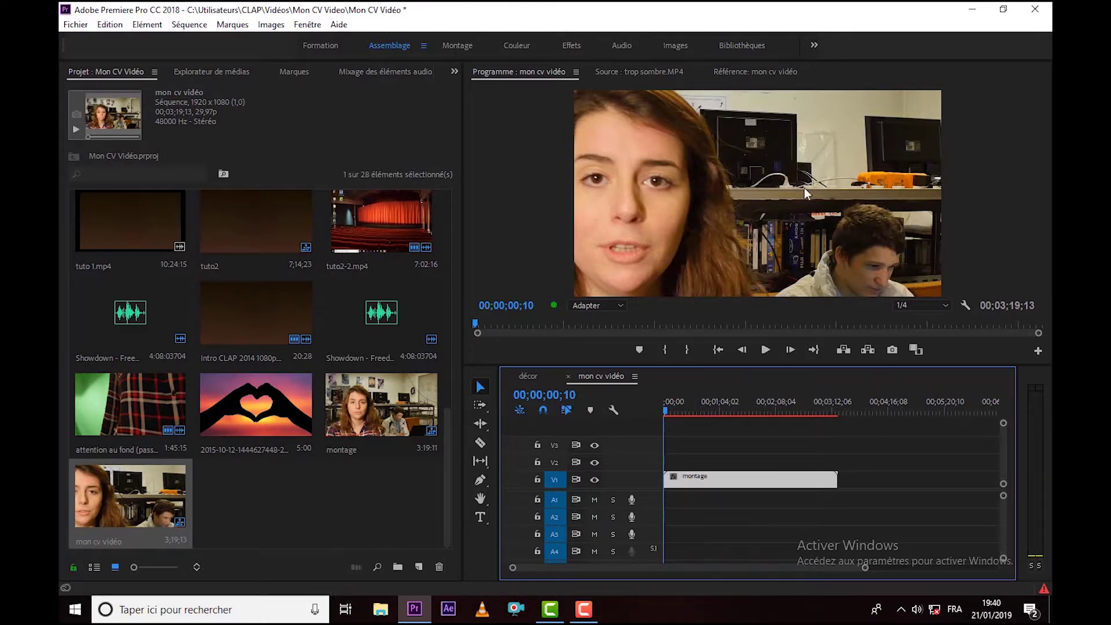
# - Set the montage clip's scale to 53 in its effect options, trying a scale of 22 along the way
pyautogui.click(707, 478)
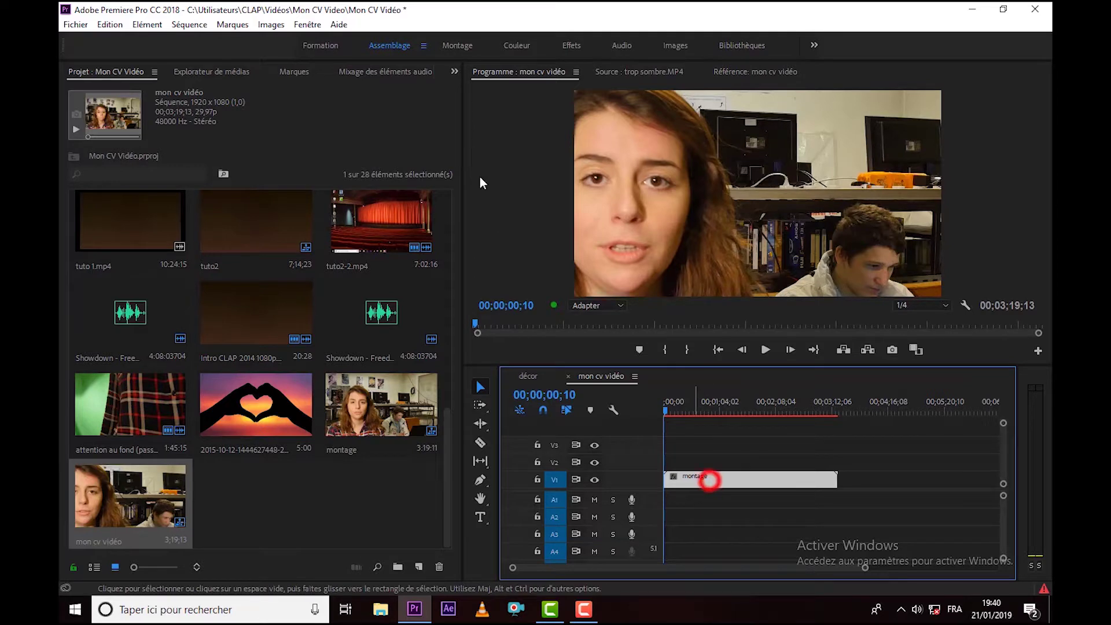
pyautogui.click(455, 70)
pyautogui.click(489, 177)
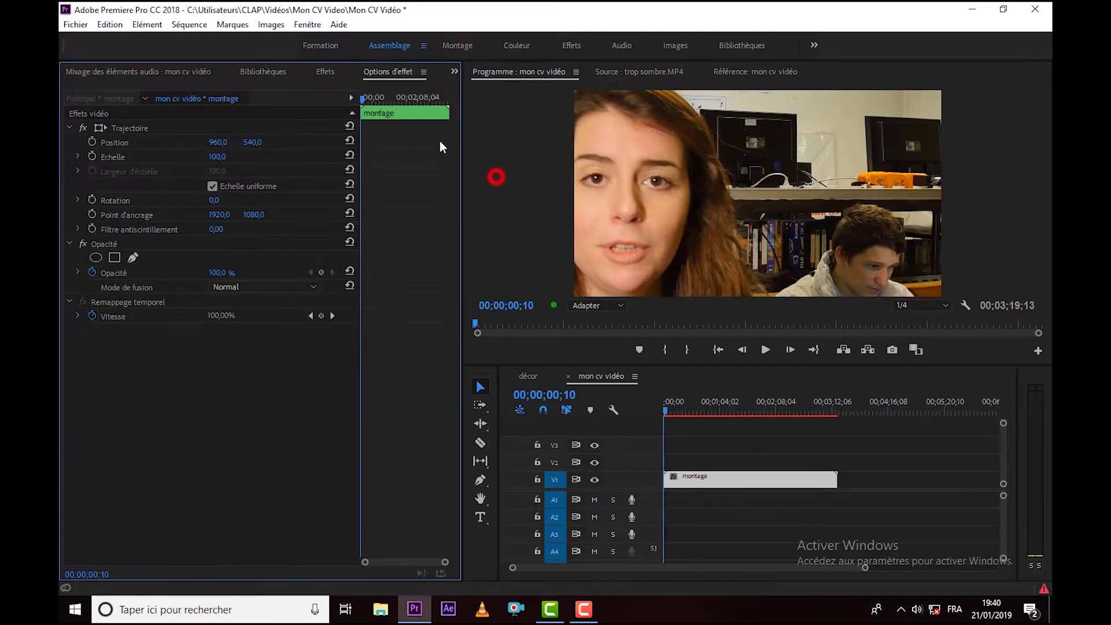
pyautogui.click(224, 155)
pyautogui.write('53')
pyautogui.press('Return')
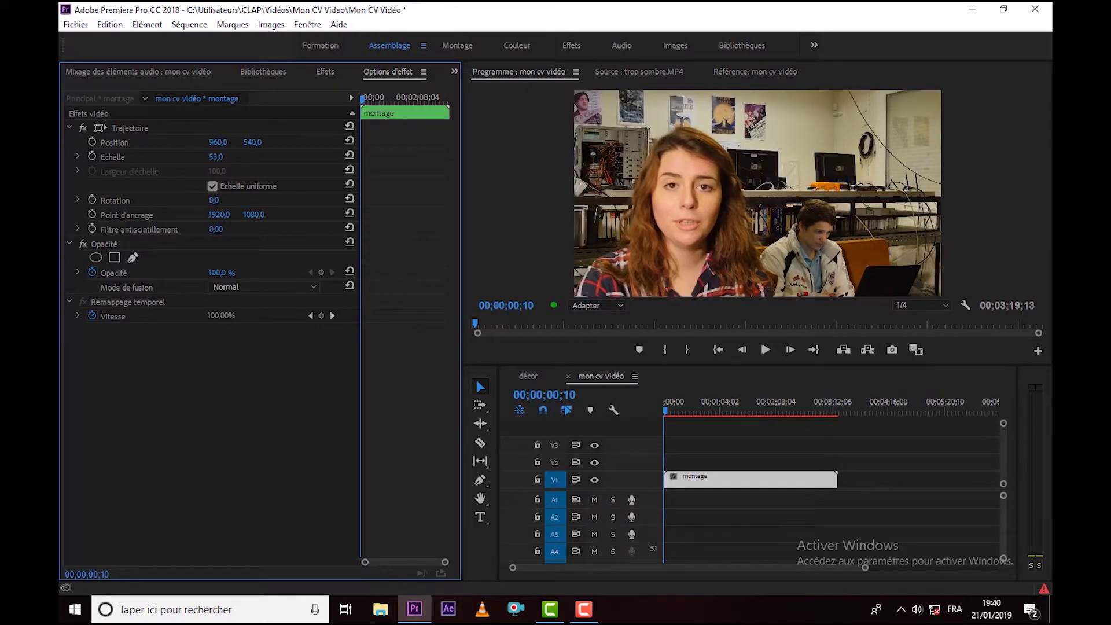
pyautogui.moveTo(216, 157); pyautogui.dragTo(198, 157)
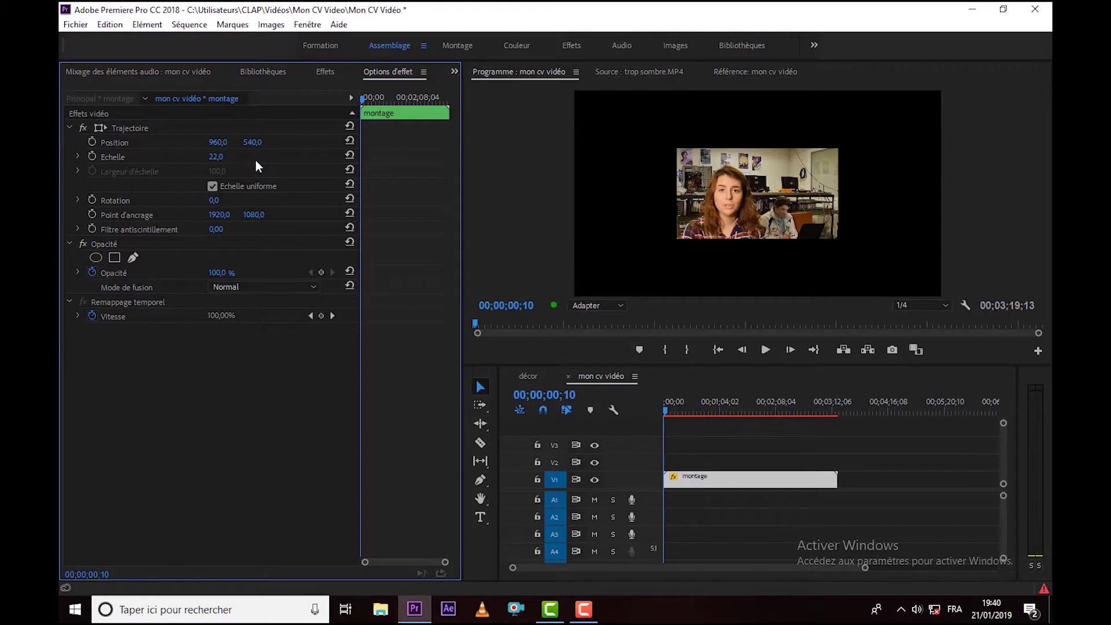
pyautogui.moveTo(224, 160); pyautogui.dragTo(243, 161)
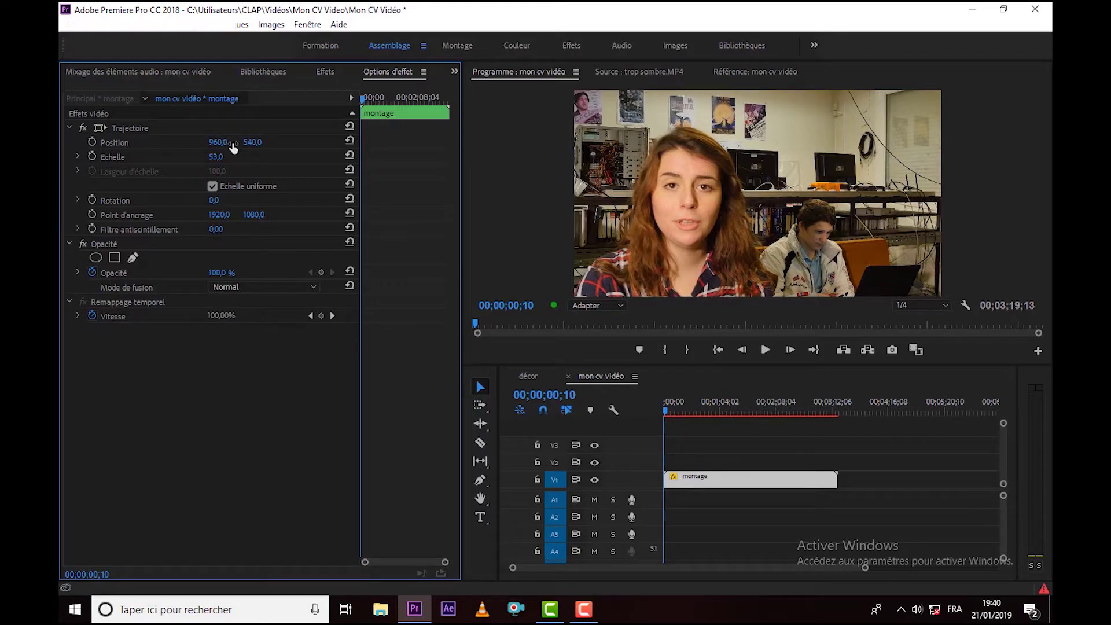
pyautogui.hotkey('ctrl', 'n')
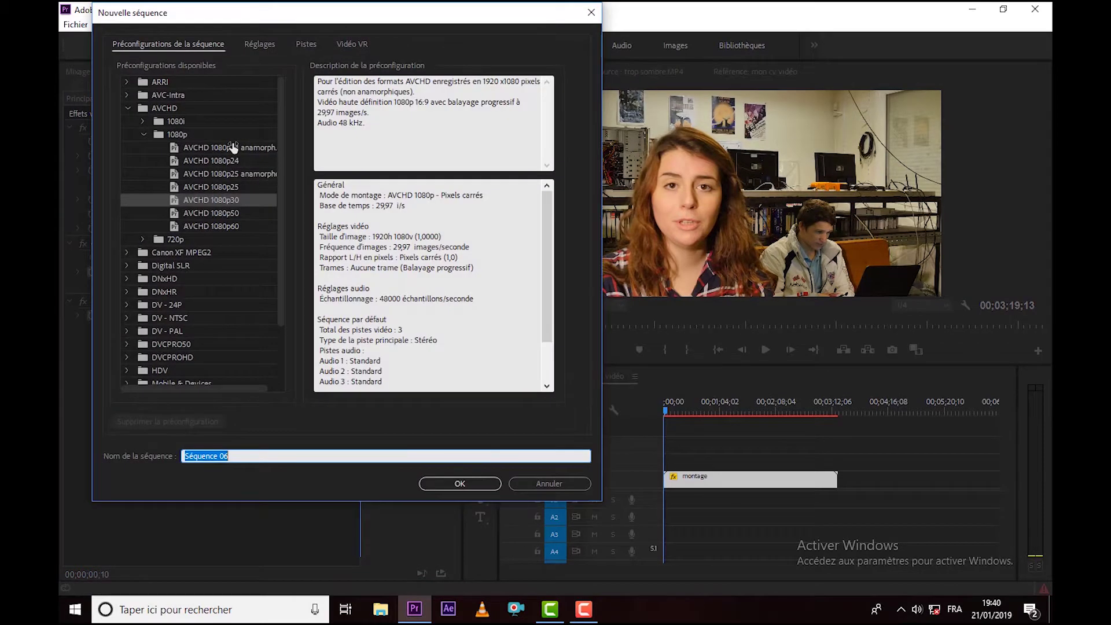
pyautogui.click(272, 44)
pyautogui.click(327, 67)
pyautogui.click(319, 95)
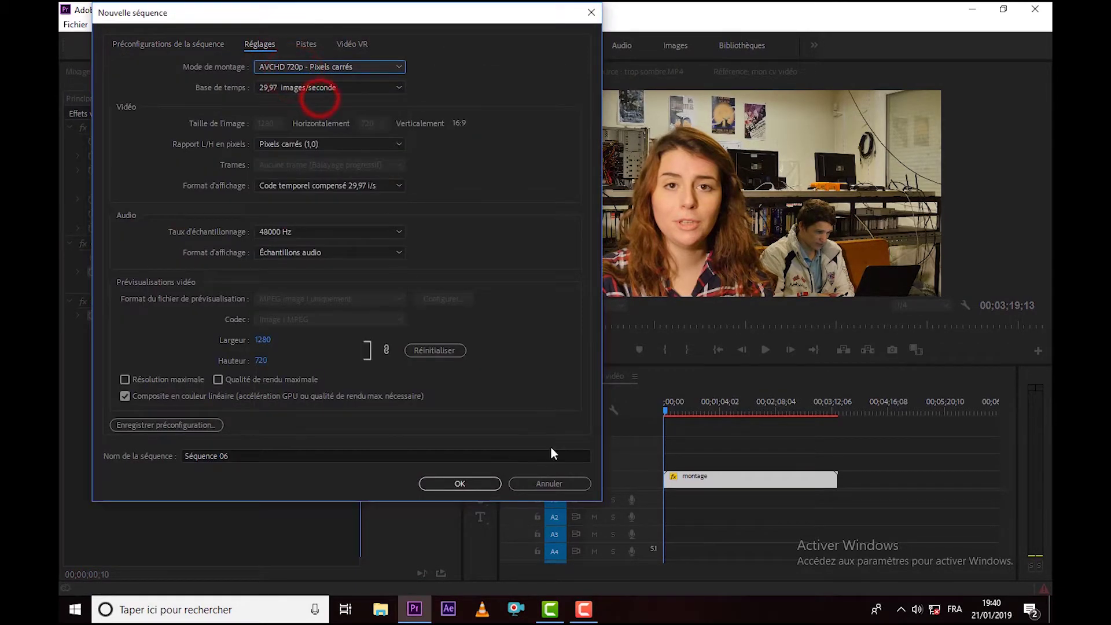
pyautogui.click(566, 484)
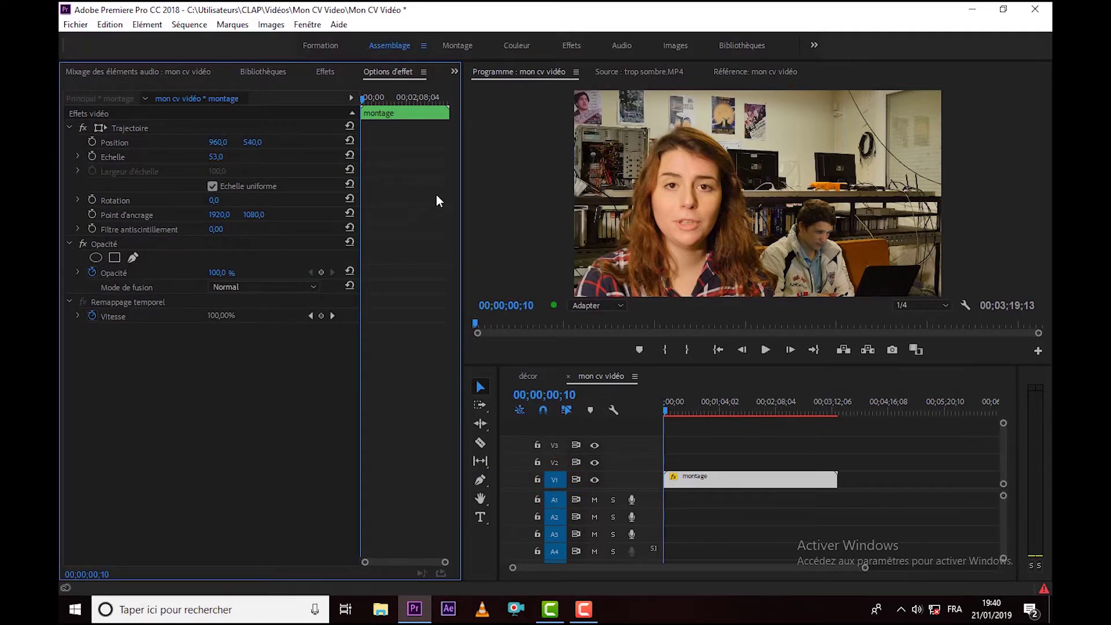
# - Set the montage clip's scale to 52, and open its nested sequence to check the contents before closing it again
pyautogui.moveTo(215, 157); pyautogui.dragTo(216, 157)
pyautogui.click(738, 464)
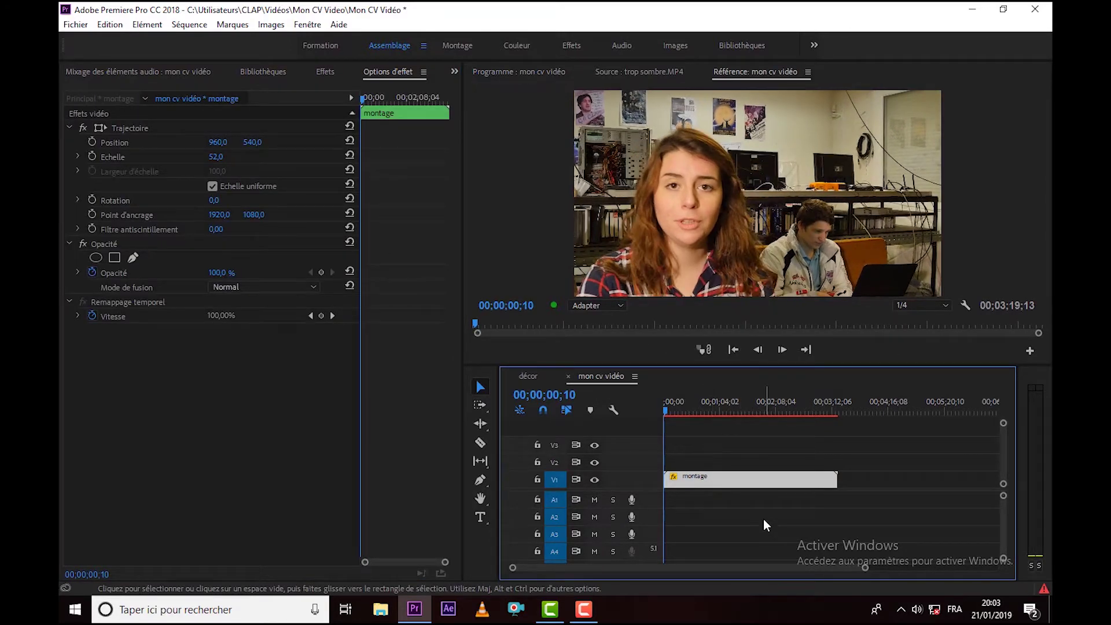
pyautogui.doubleClick(714, 481)
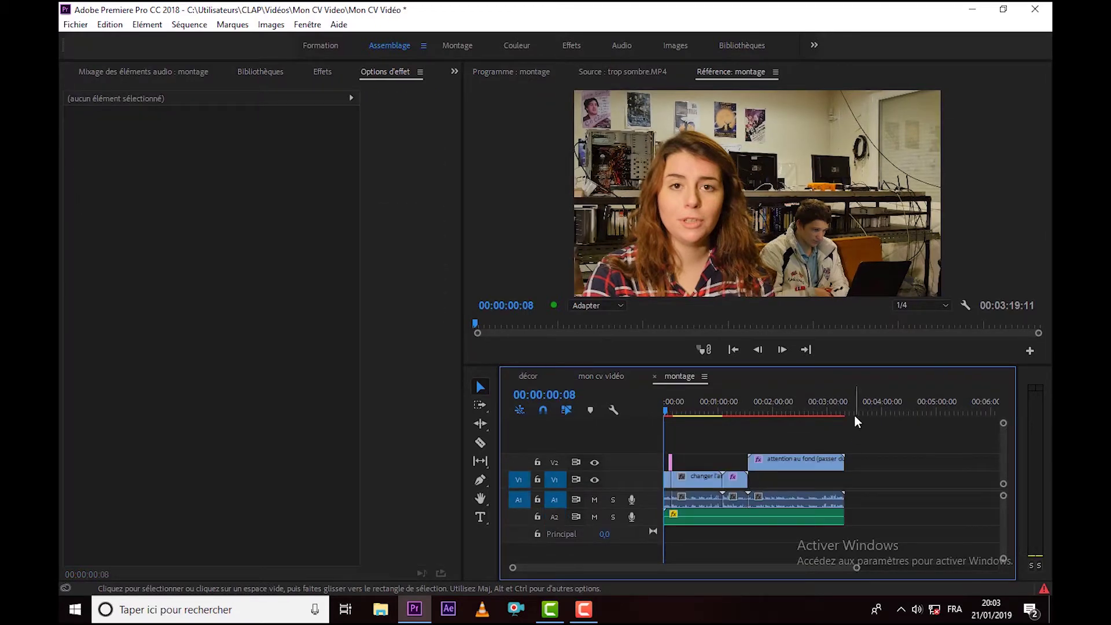
pyautogui.click(655, 376)
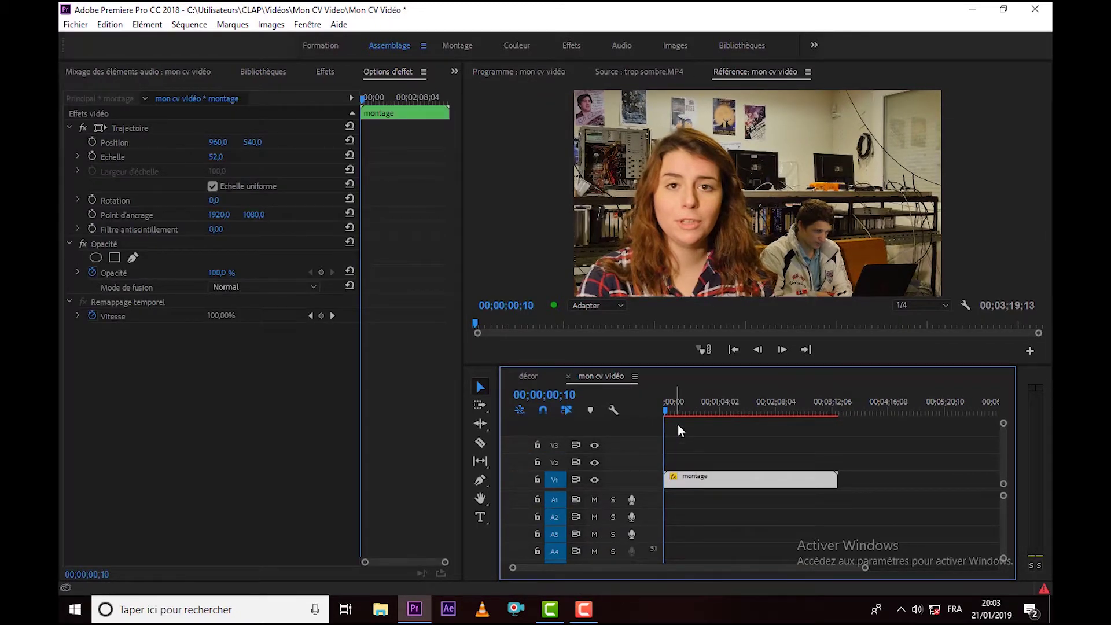
# - Open the media export settings for the mon cv vidéo sequence and keep H.264 as the format
pyautogui.click(75, 25)
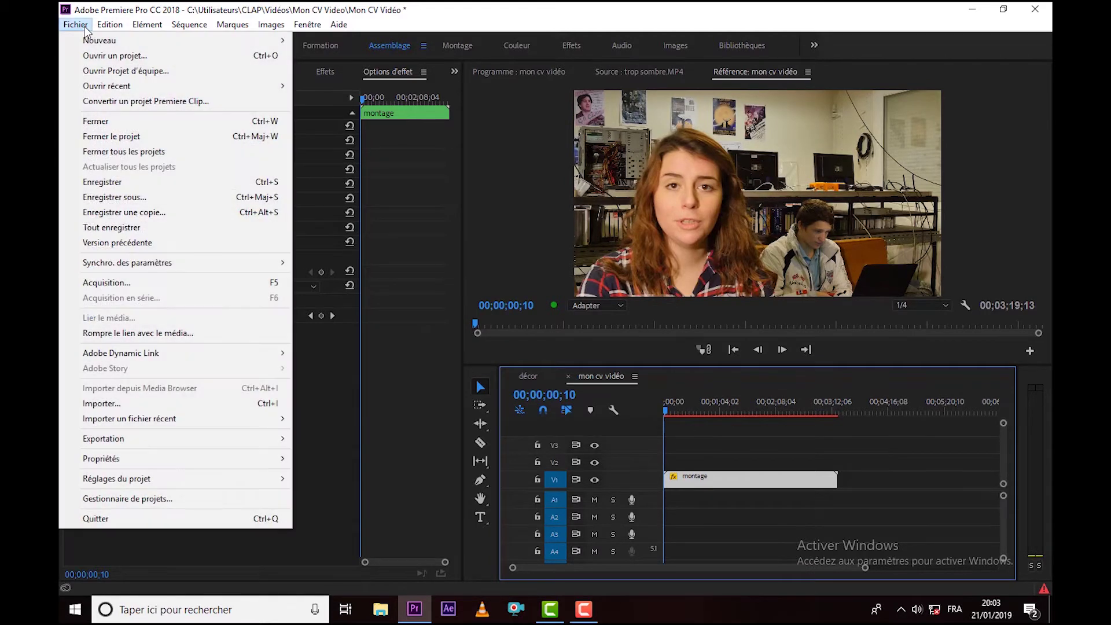
pyautogui.moveTo(231, 434)
pyautogui.click(353, 442)
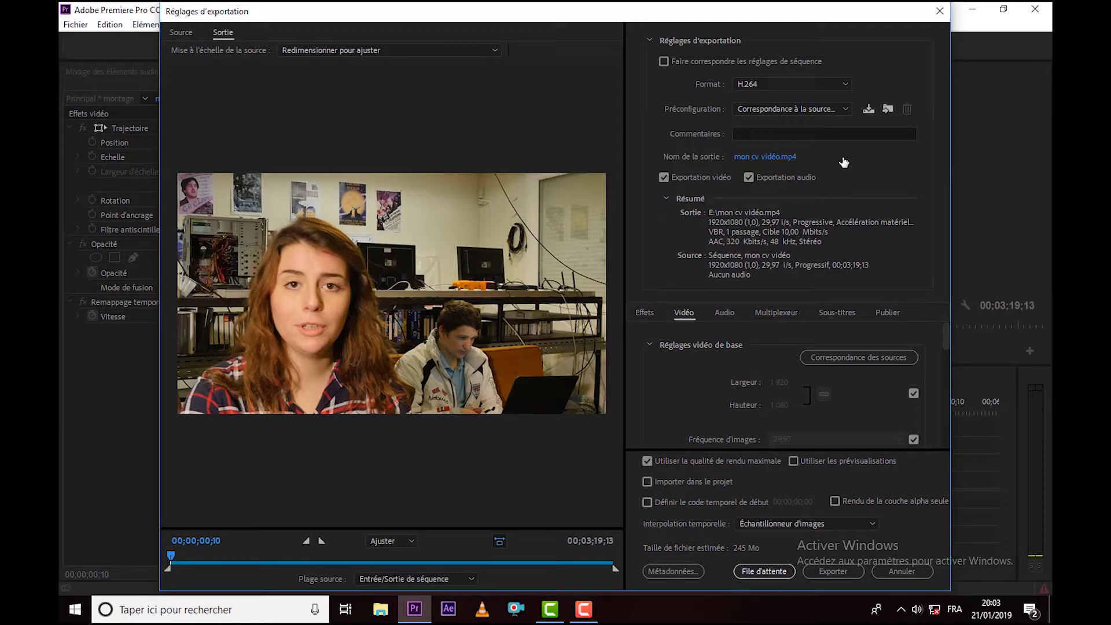
pyautogui.click(810, 84)
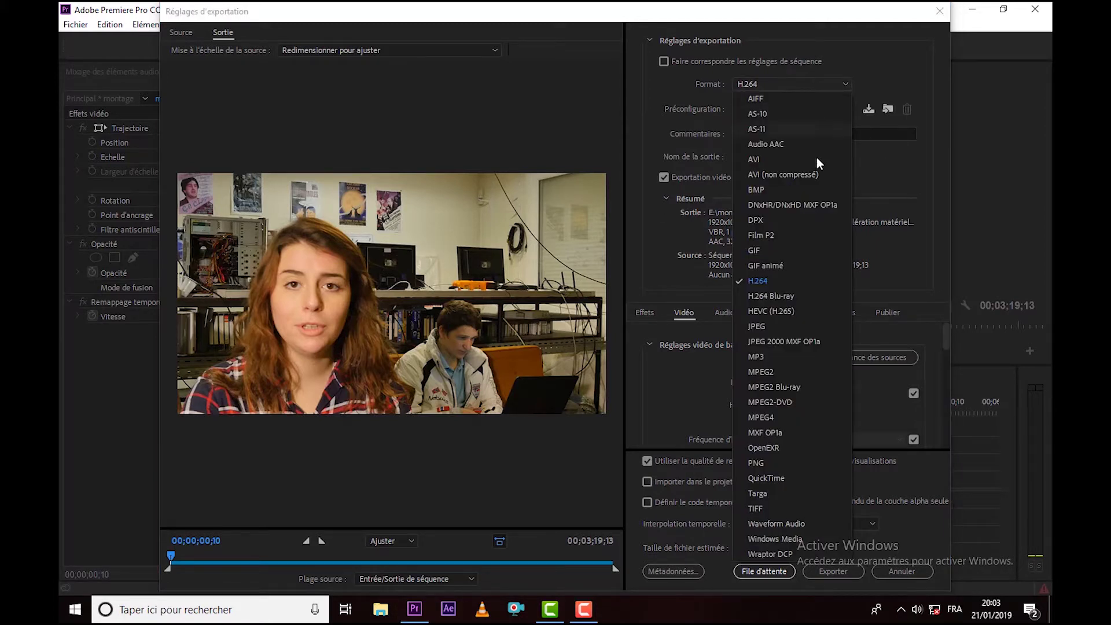
pyautogui.click(821, 82)
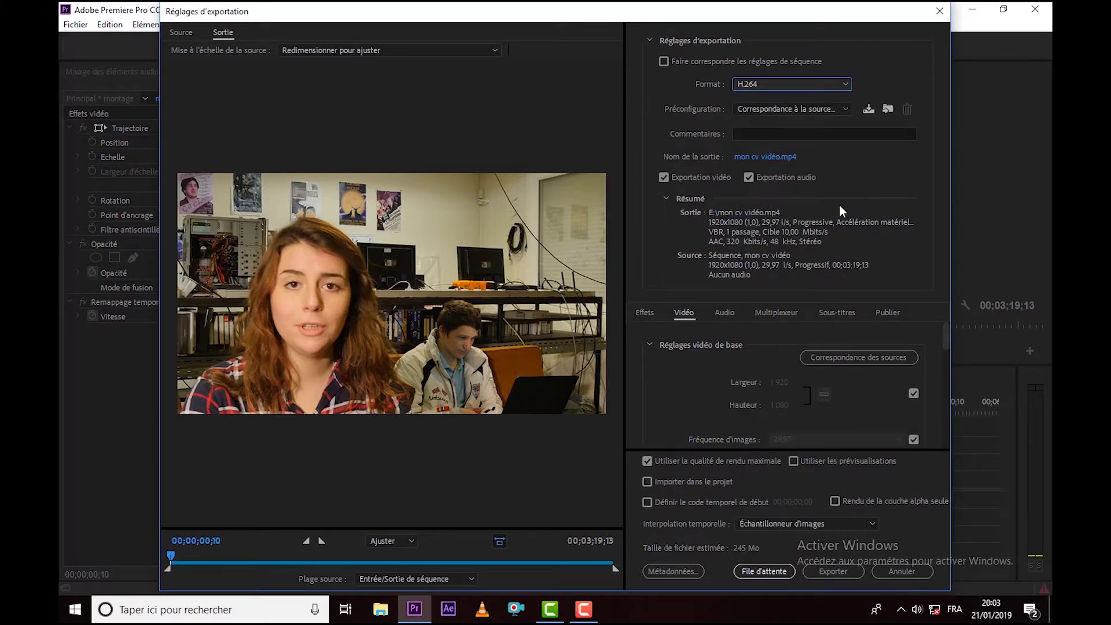
# - Set the export output to the file "mon cv vidéo" as MP4 on drive E:
pyautogui.click(765, 158)
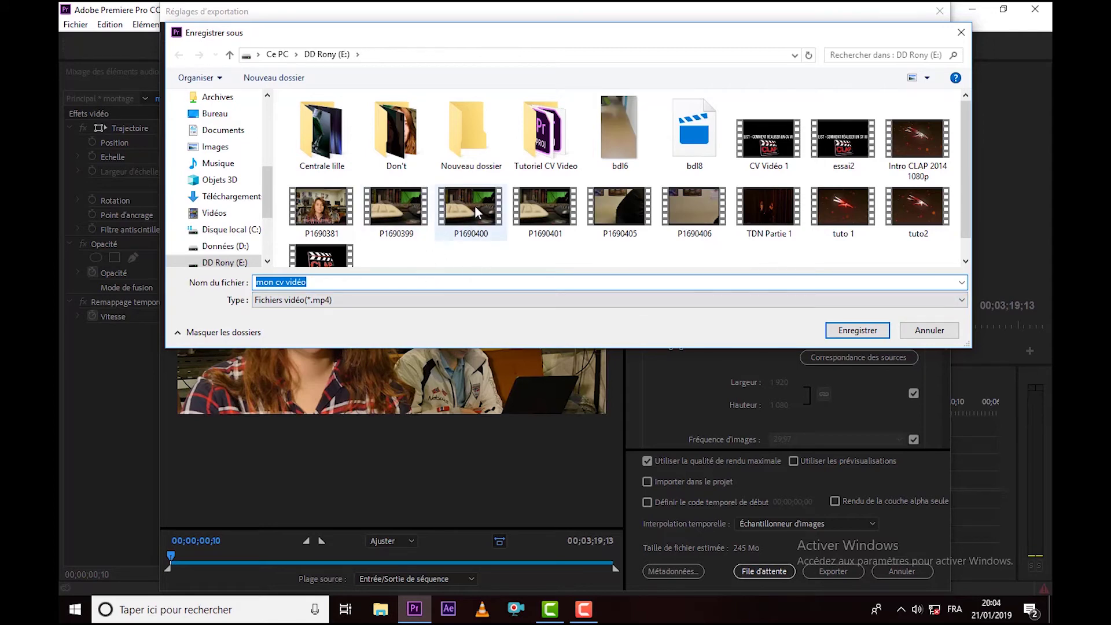
pyautogui.scroll(-1, 478, 214)
pyautogui.click(846, 332)
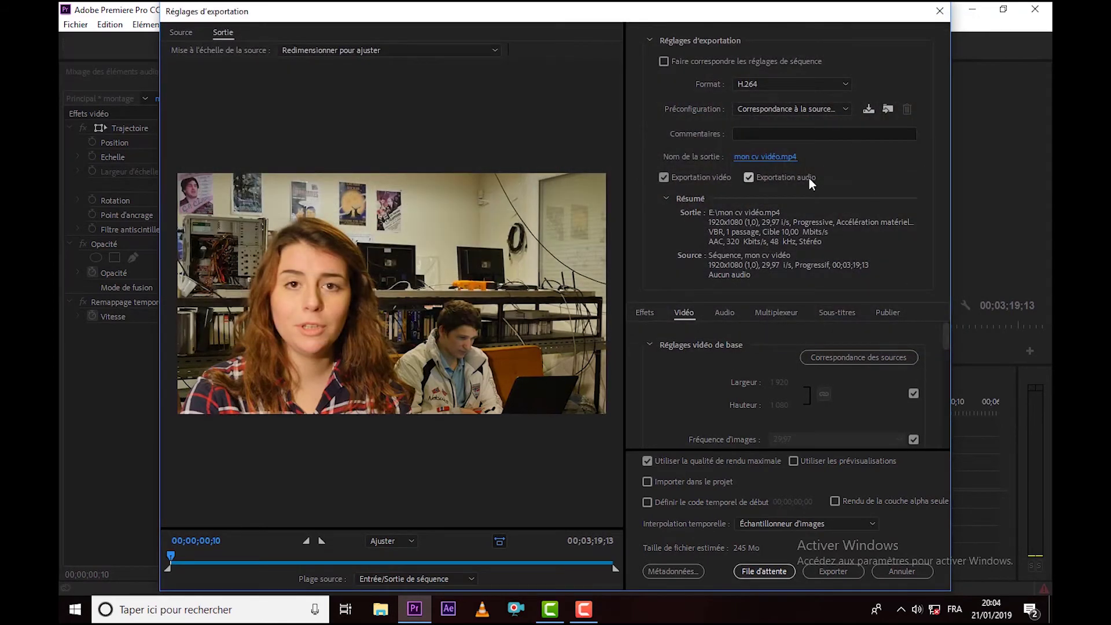